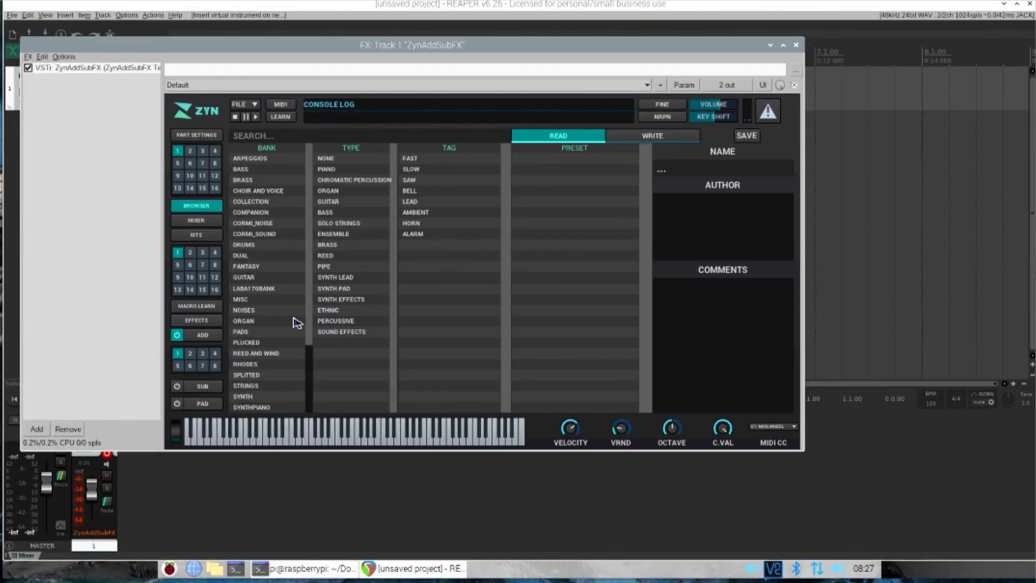
left_click(287, 267)
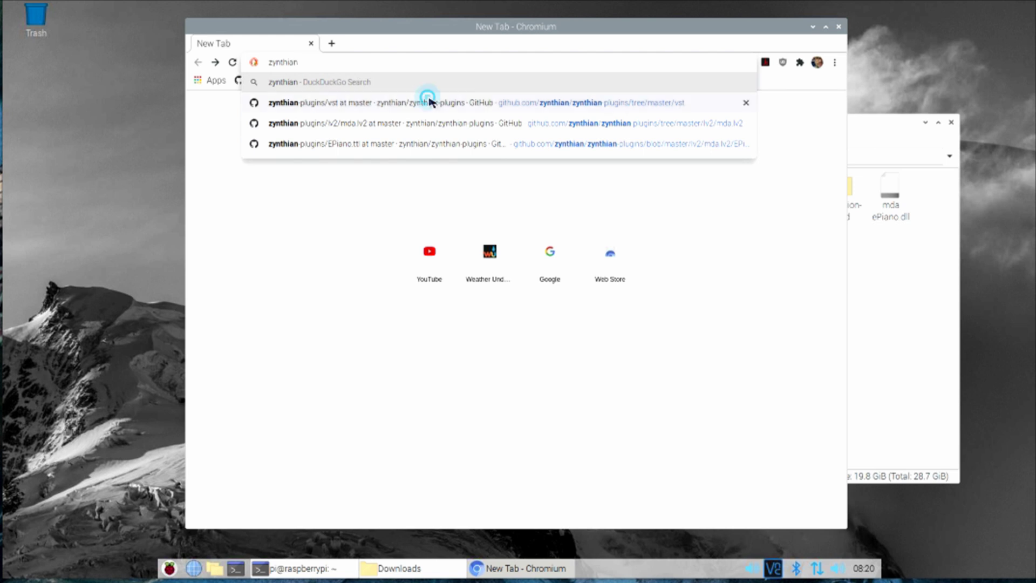
Download zynthian-plugins-master.zip from the zynthian-plugins GitHub repo root and bring up the Downloads folder
left_click(428, 102)
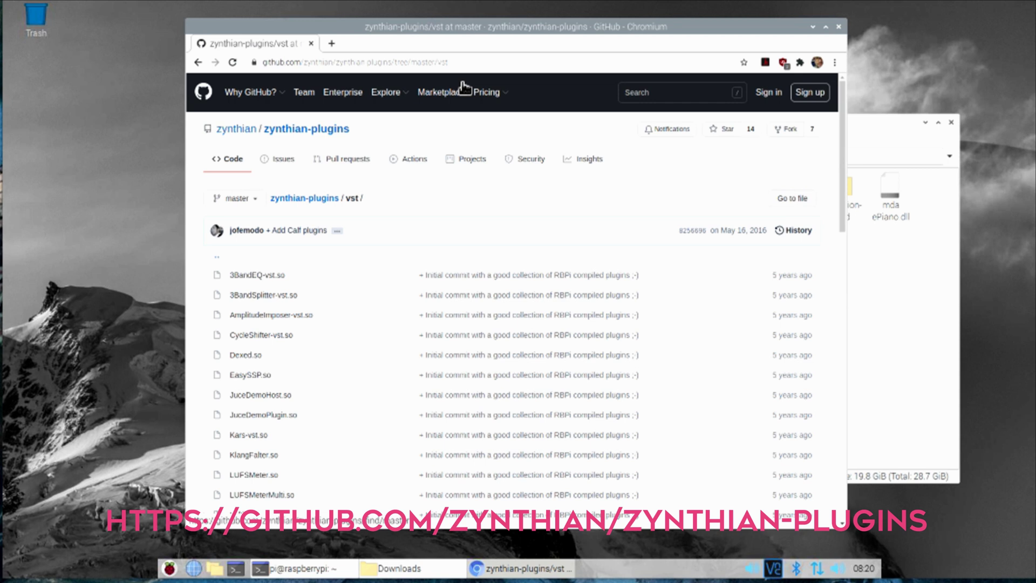
left_click(309, 199)
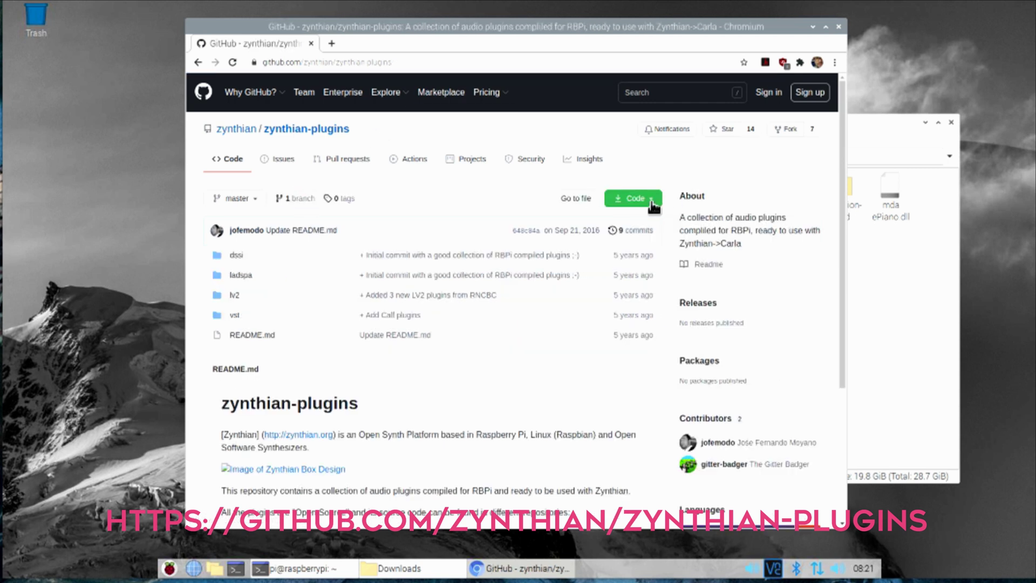
left_click(650, 199)
left_click(519, 305)
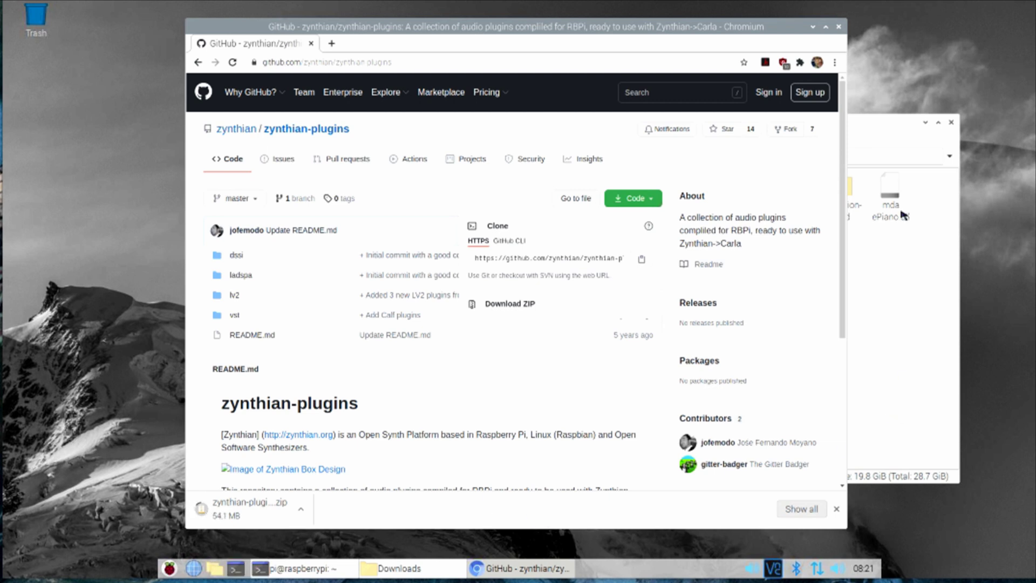
left_click(883, 134)
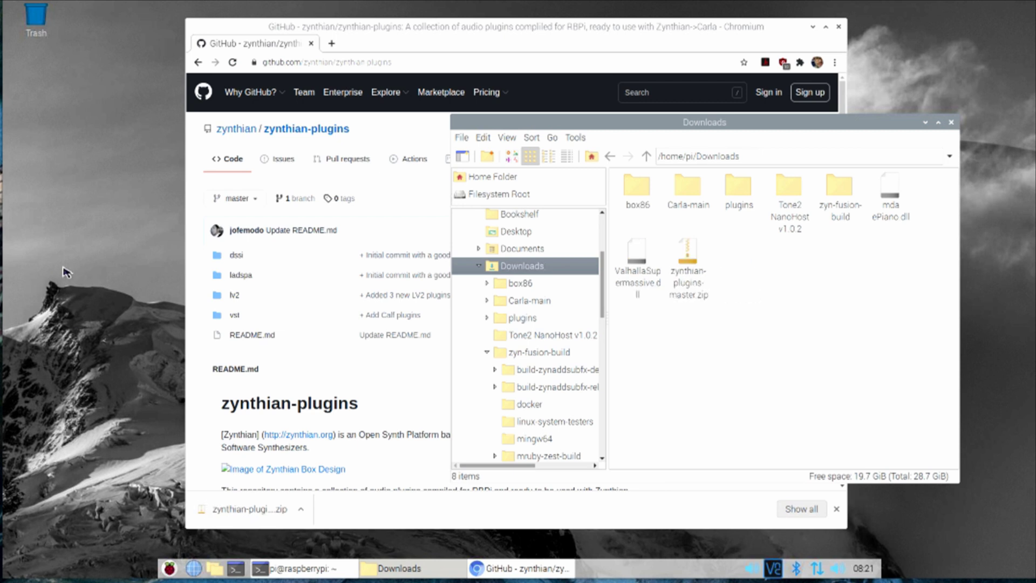
In the terminal, change to Downloads, list it and unzip zynthian-plugins-master.zip
left_click(292, 569)
type("unzip")
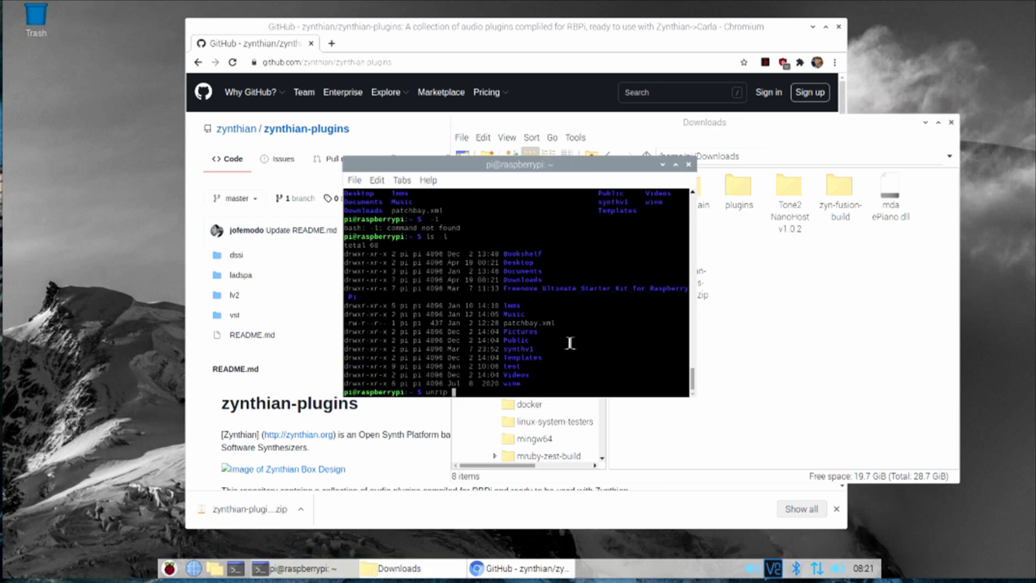
key("ctrl+c")
type("cd Downloads")
key("Return")
type("ls")
key("Return")
type("unzip zynthian-plugins-master.zip")
key("Return")
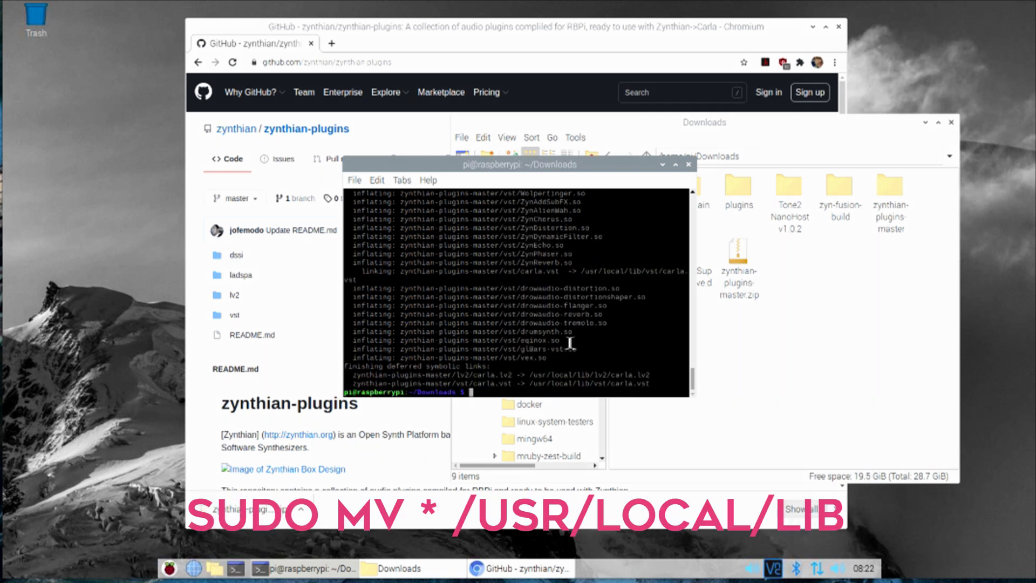
List the extracted files and move all plugin folders into /usr/local/lib/ with sudo mv
type("l s-l")
key("Return")
type("ls -l")
key("Return")
type("sudo mv zynthian-plugins-master /")
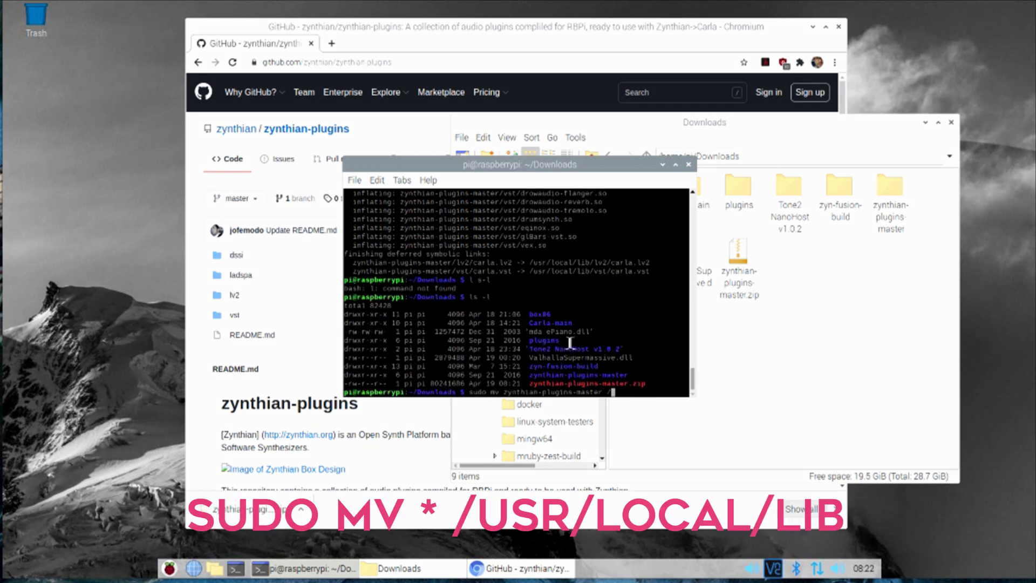
key("BackSpace")
key("BackSpace")
key("BackSpace")
key("BackSpace")
key("BackSpace")
key("BackSpace")
key("BackSpace")
key("BackSpace")
key("BackSpace")
key("BackSpace")
key("BackSpace")
key("BackSpace")
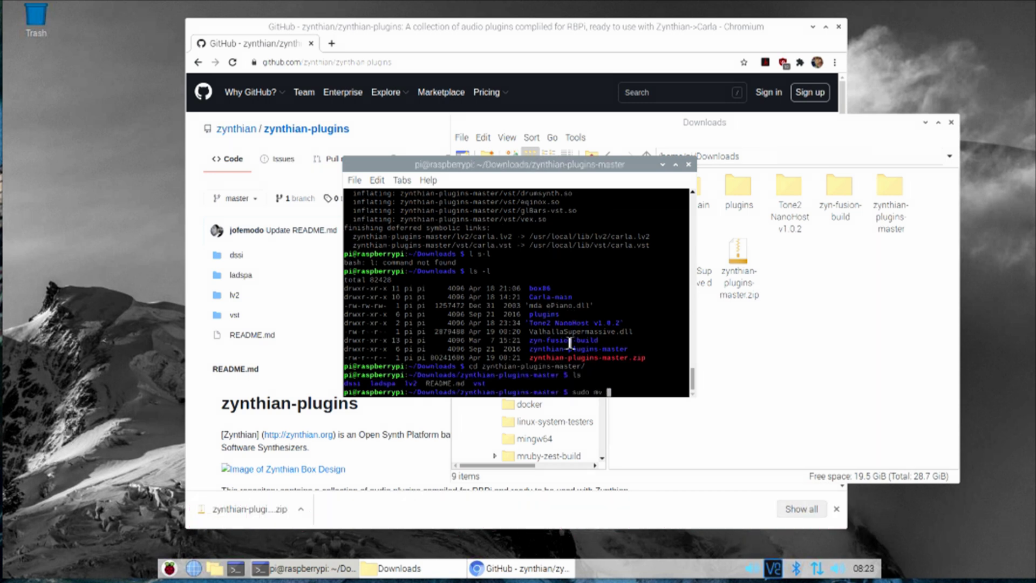
type("* /usr/local/lib/")
key("Return")
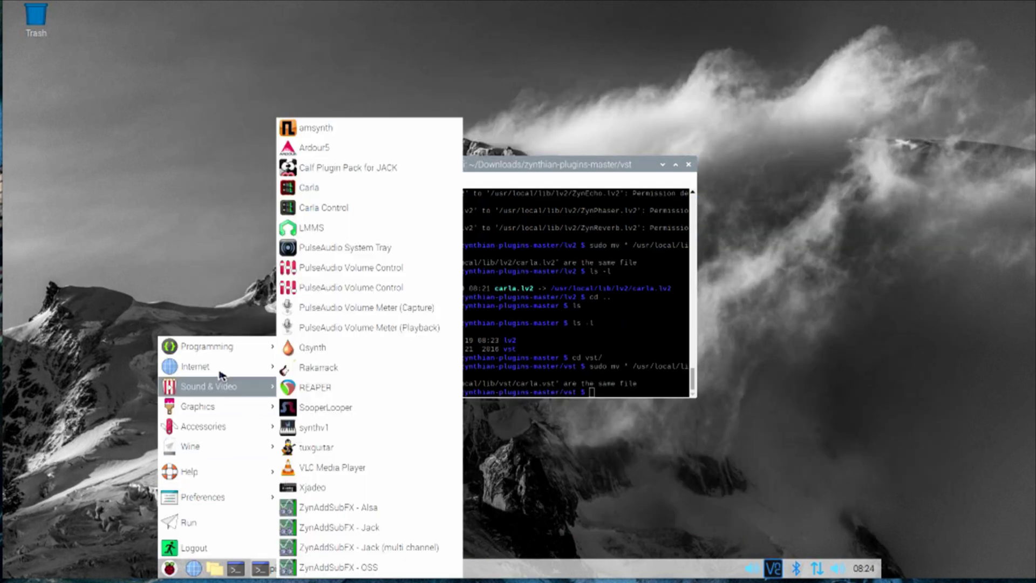
Launch REAPER and check the VST plugin paths include /usr/local/lib/carla and /usr/local/lib/vst
left_click(317, 385)
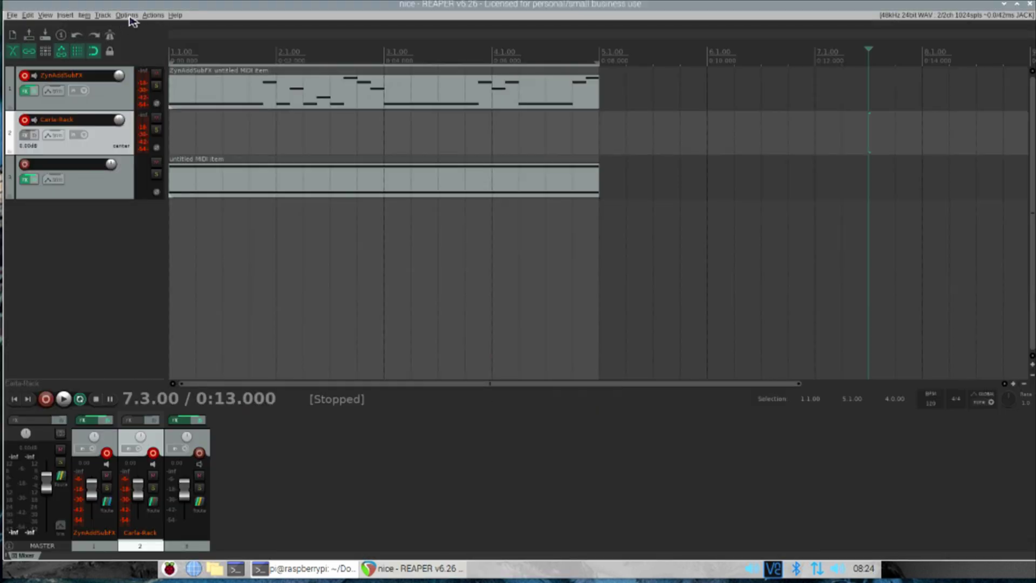
left_click(129, 16)
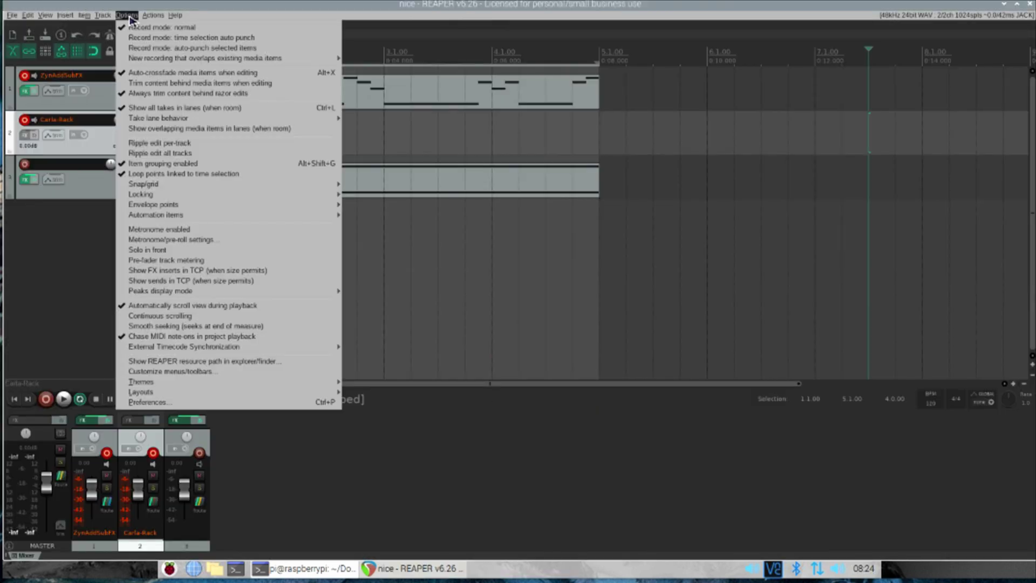
left_click(151, 402)
left_click_drag(779, 222, 416, 215)
left_click(725, 260)
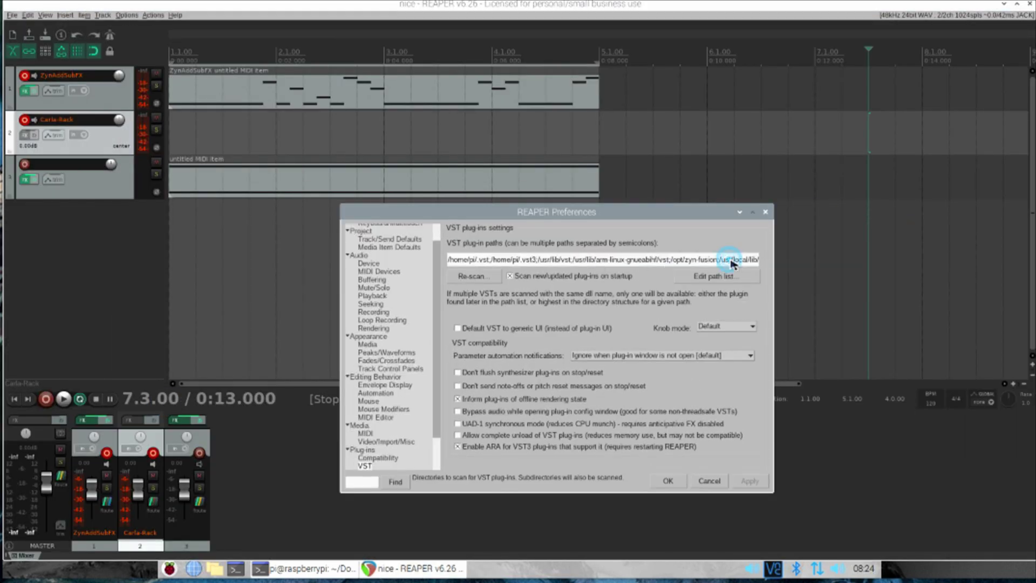
key("Right")
key("Right")
key("Right")
key("Right")
key("Right")
key("Right")
key("Right")
key("Right")
key("Right")
key("Right")
key("Right")
key("Right")
key("Right")
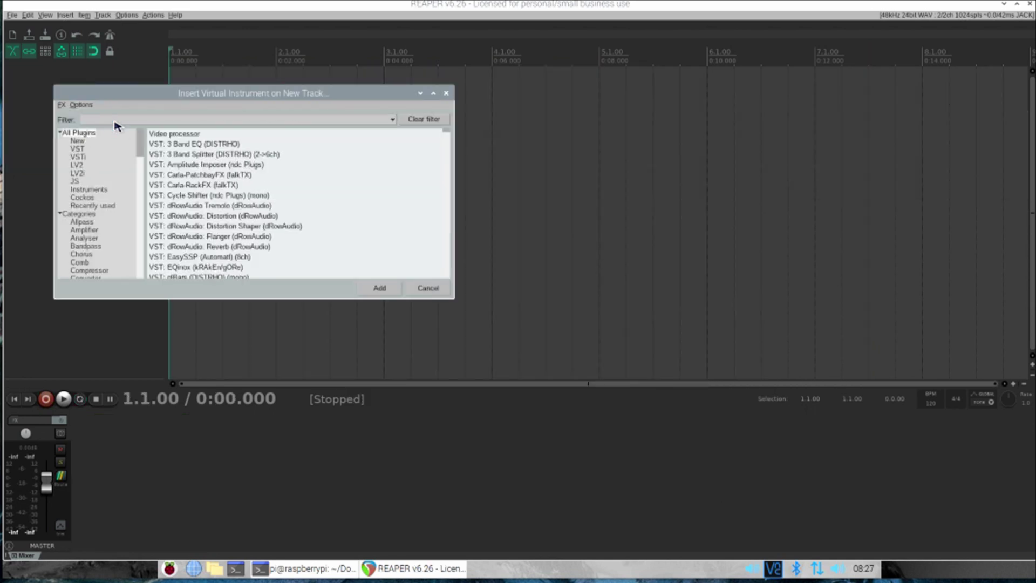
Filter the FX list and add LV2: Carla-Rack to Track 3
left_click(115, 123)
type("zynth")
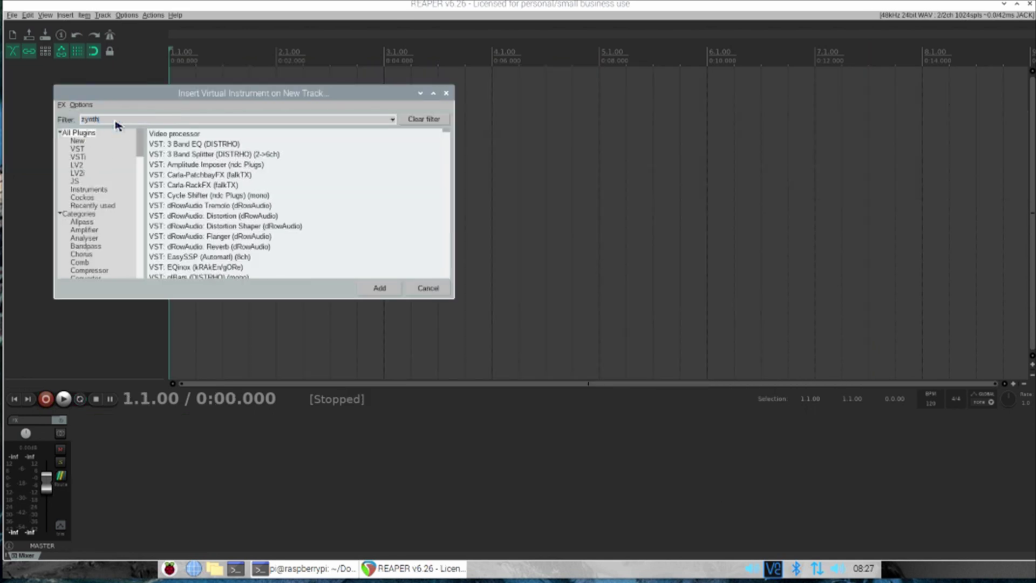
key("BackSpace")
key("BackSpace")
type("ad")
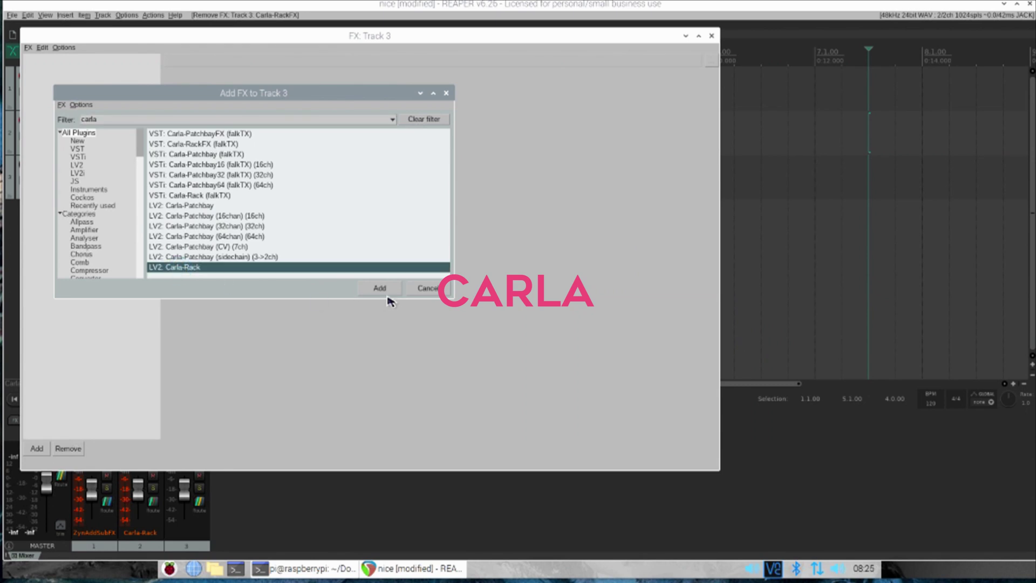
key("Return")
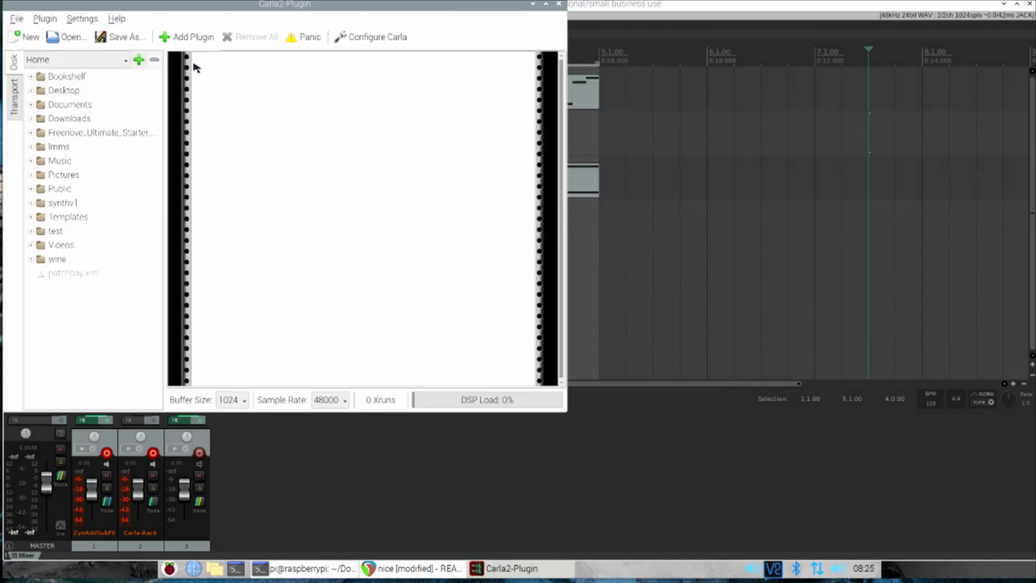
Verify plugin and Wine bridges are enabled on Carla's Experimental settings page and confirm with OK
left_click(384, 38)
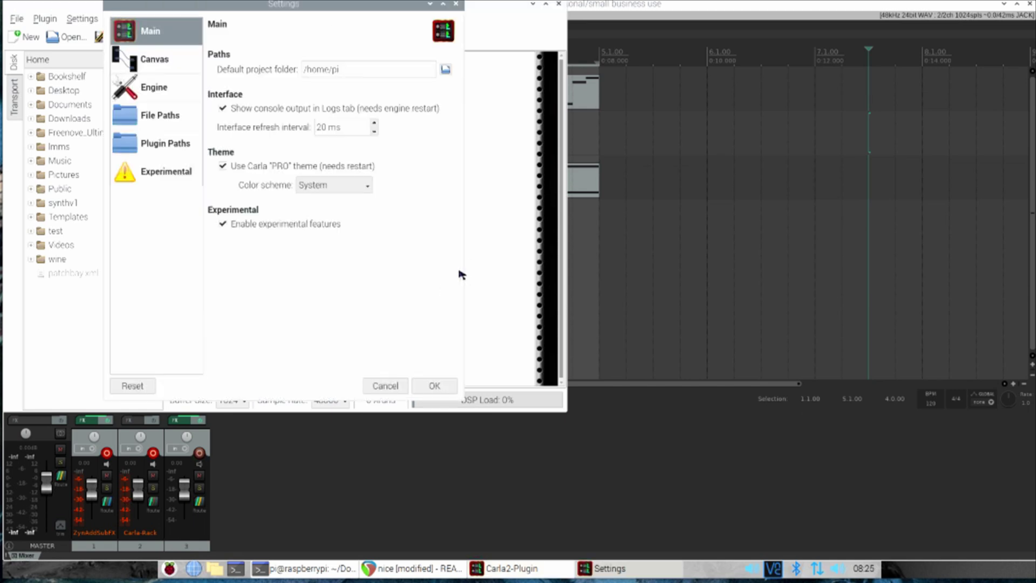
left_click(180, 173)
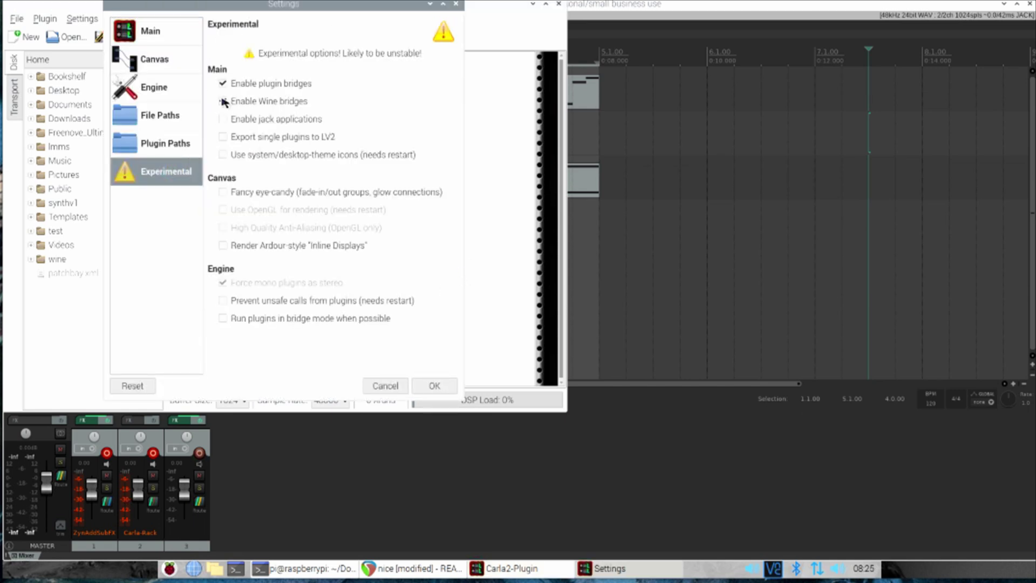
left_click(446, 389)
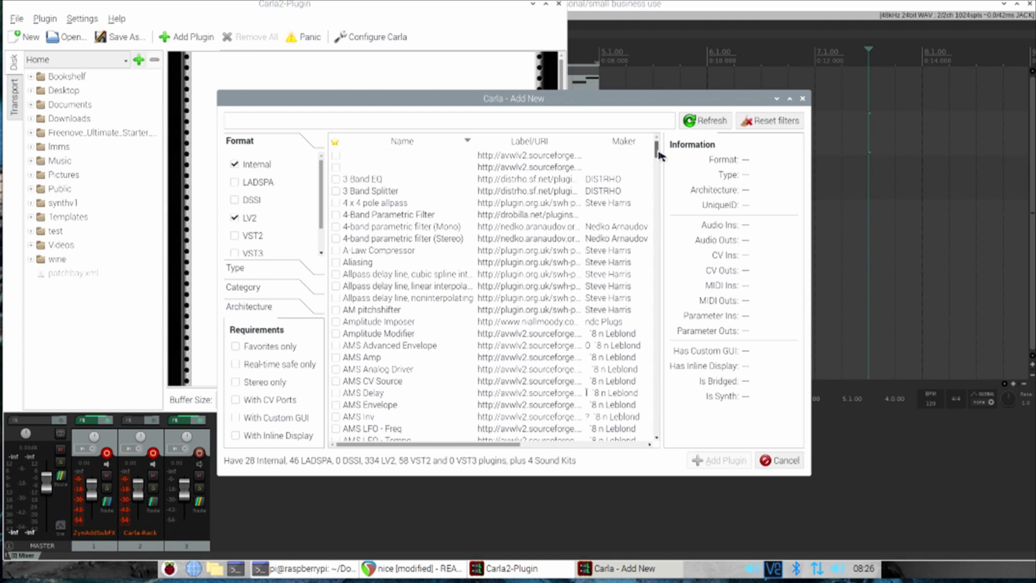
left_click_drag(659, 156, 688, 332)
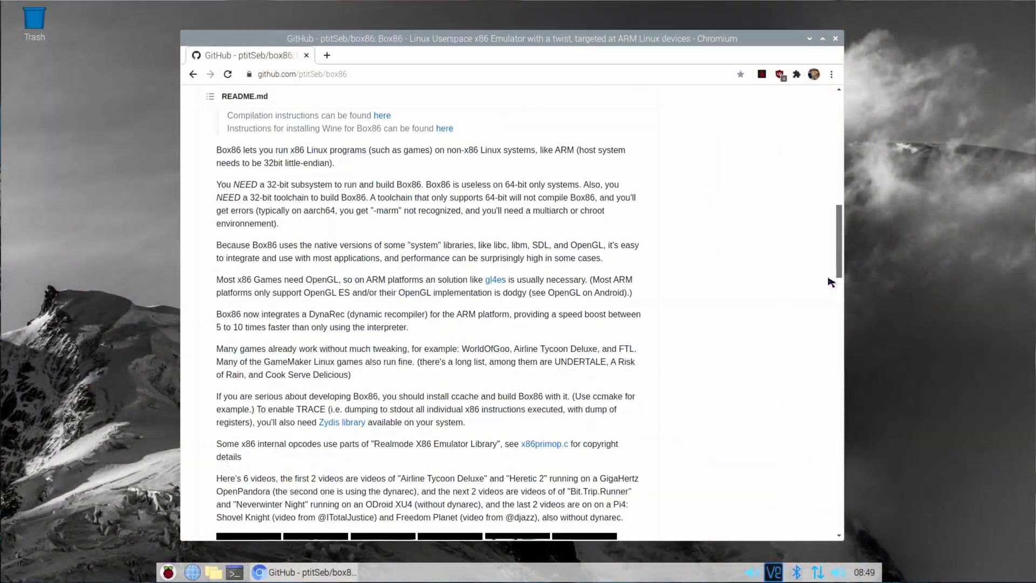
Scroll the box86 README down to Notes about Wine and the Pi 3 3G/1G kernel split
scroll(830, 301, "down", 6)
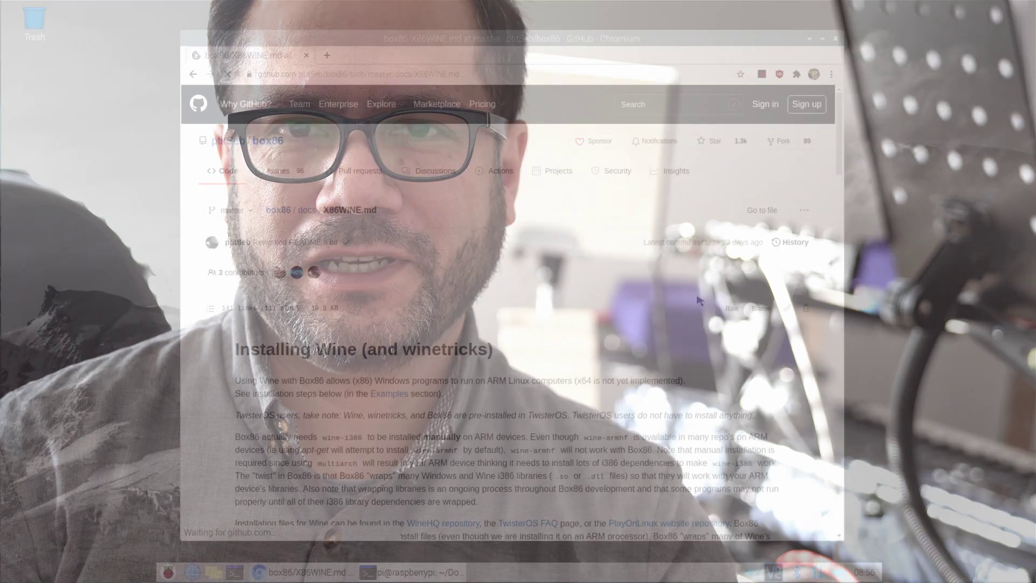
scroll(726, 367, "down", 2)
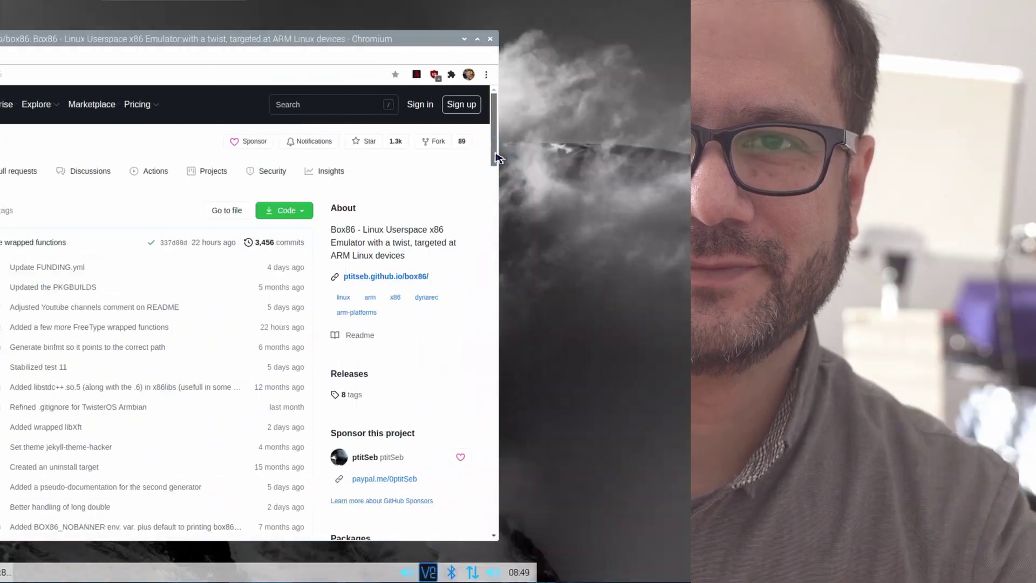
scroll(836, 234, "down", 10)
scroll(835, 233, "down", 10)
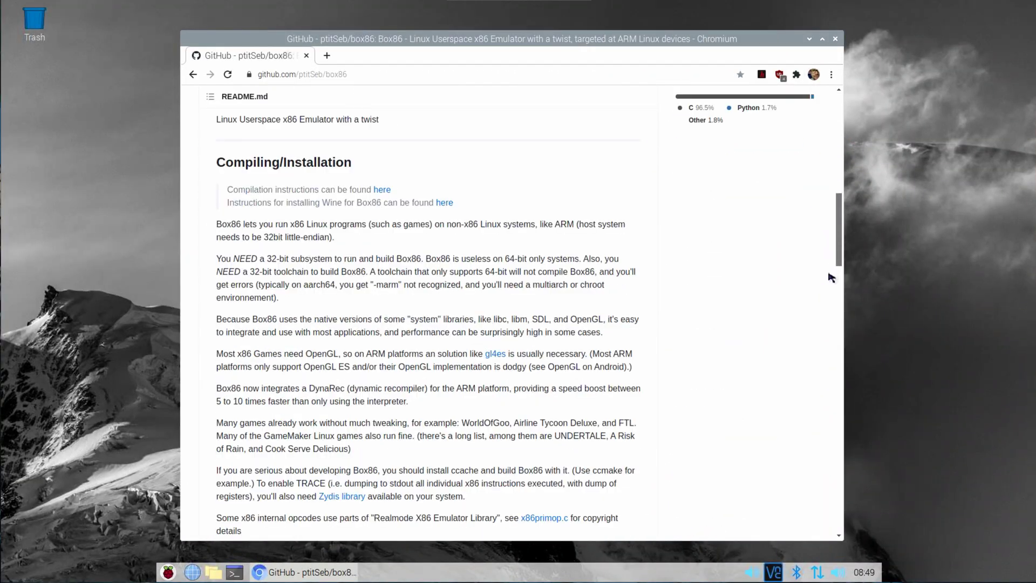
left_click_drag(829, 309, 831, 513)
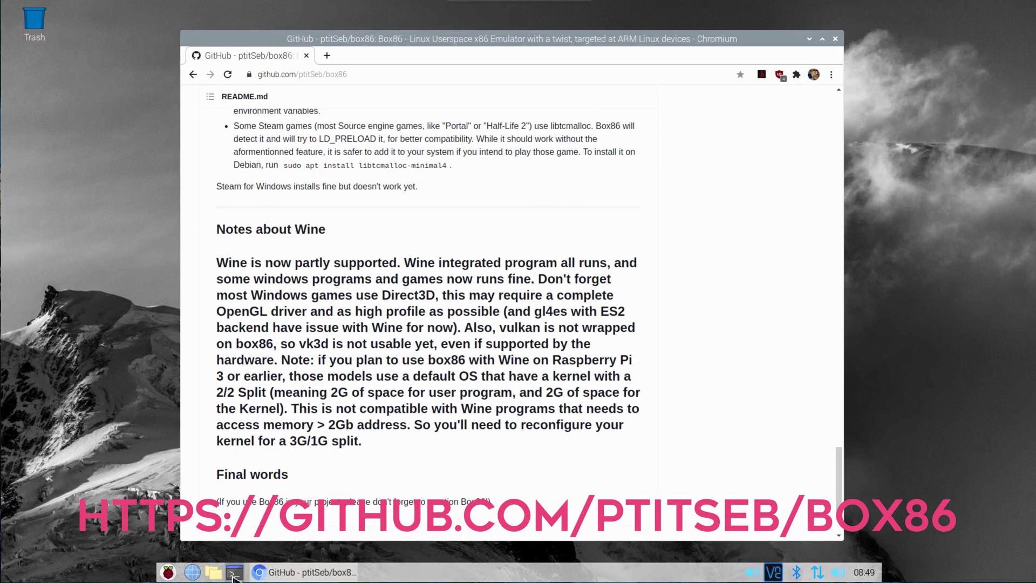
In a new terminal, paste and run the mkdir/cmake configuration command for box86
left_click(234, 573)
type("cd box86/")
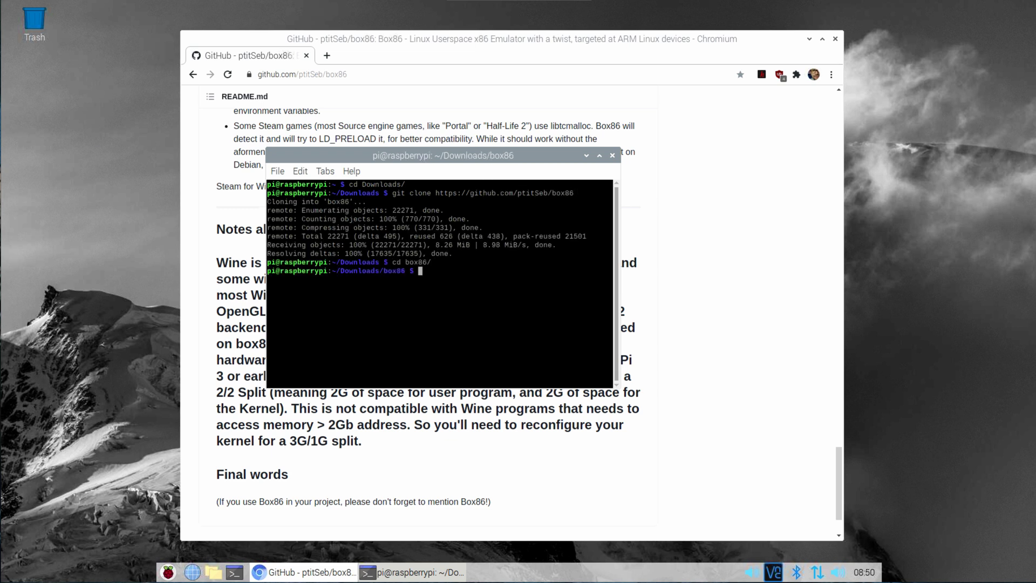
right_click(438, 324)
left_click(459, 381)
key("Return")
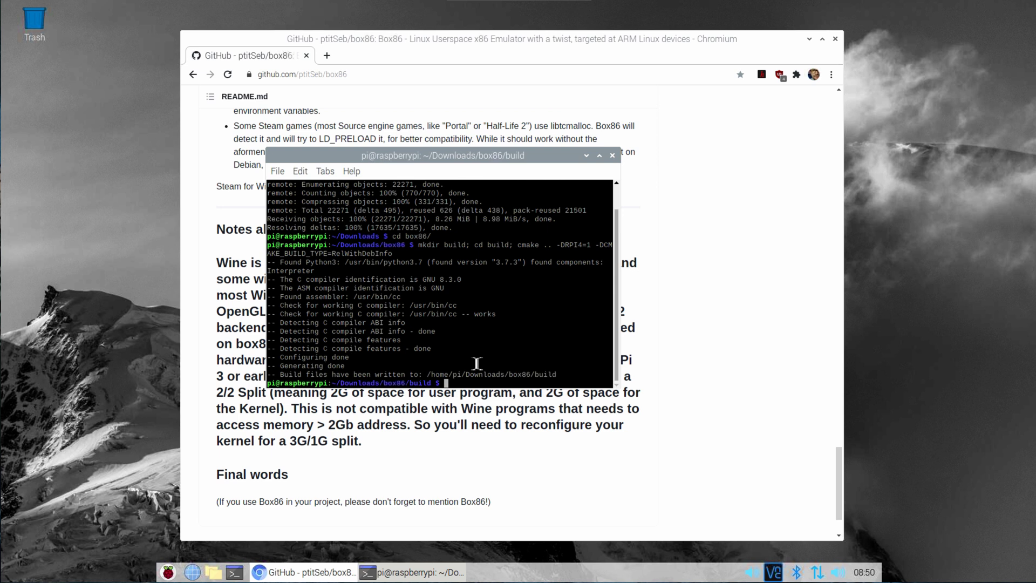
Compile box86, install it with sudo make install, and restart systemd-binfmt
key("Return")
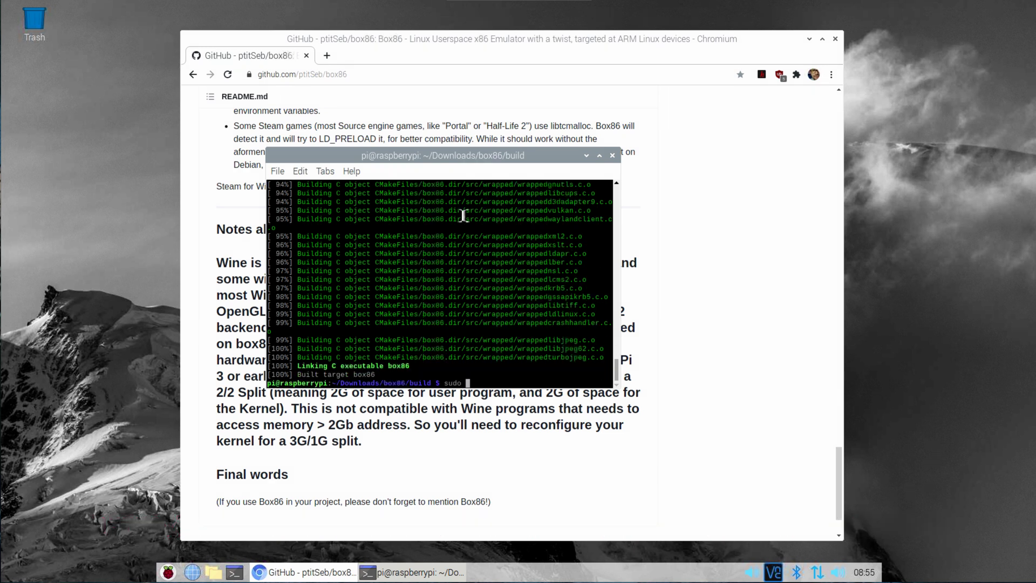
type("sudo make install")
key("Return")
type("sudo systemctl restart systemd-")
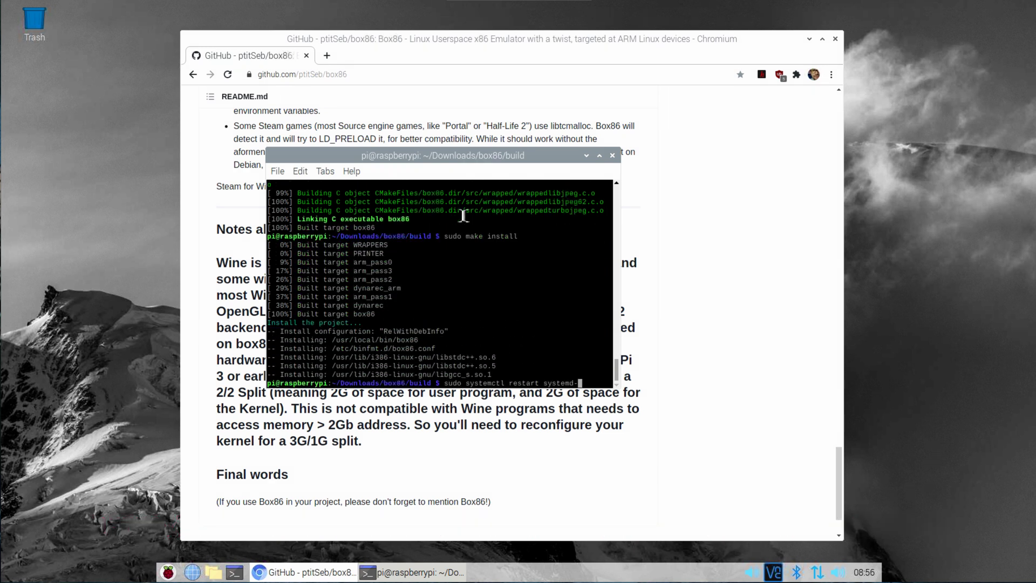
type("binfmt")
key("Return")
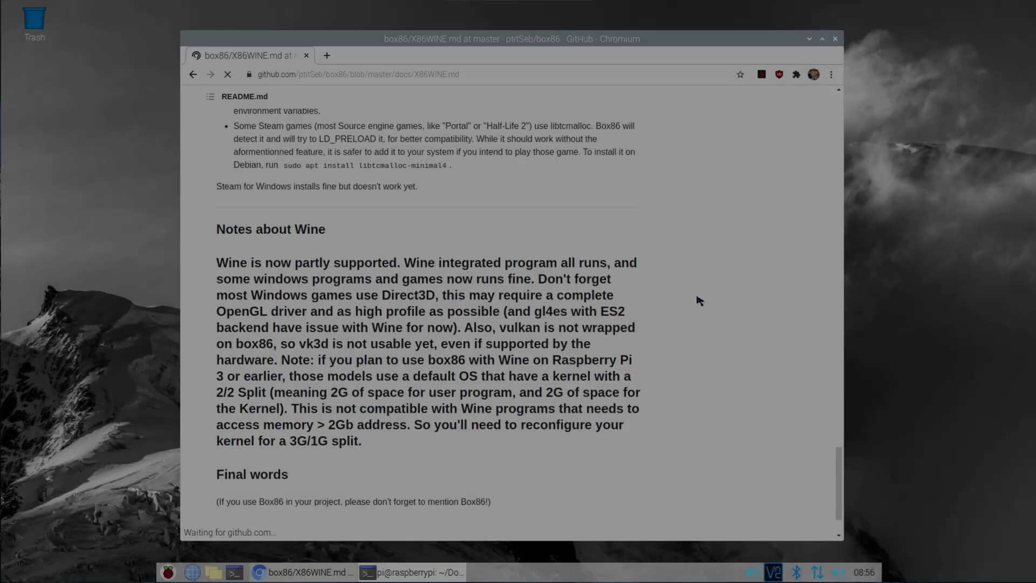
scroll(723, 300, "down", 5)
Scroll X86WINE.md to the Twister OS FAQ method that installs Wine from wine.tgz
left_click(839, 362)
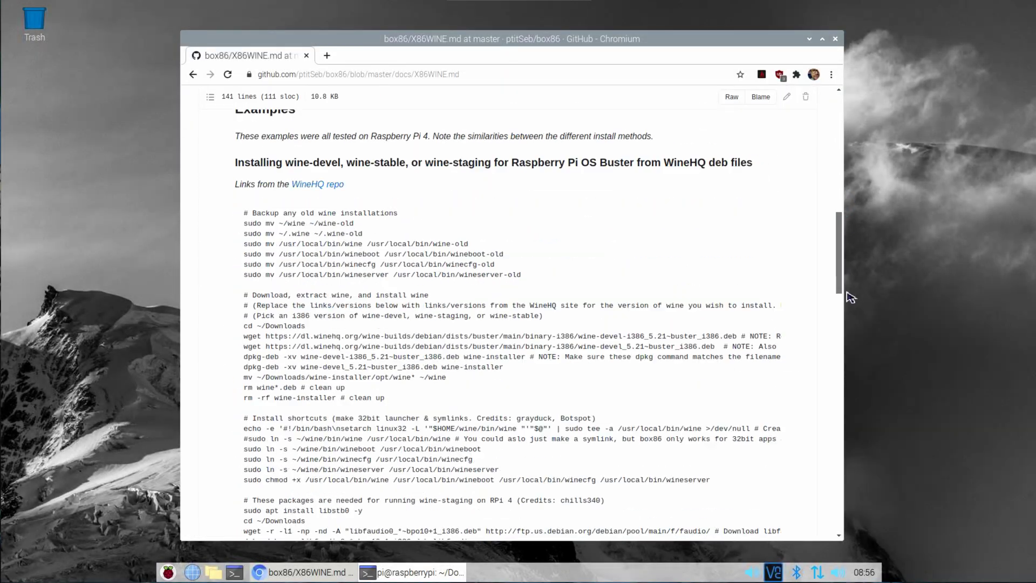
left_click_drag(840, 361, 570, 368)
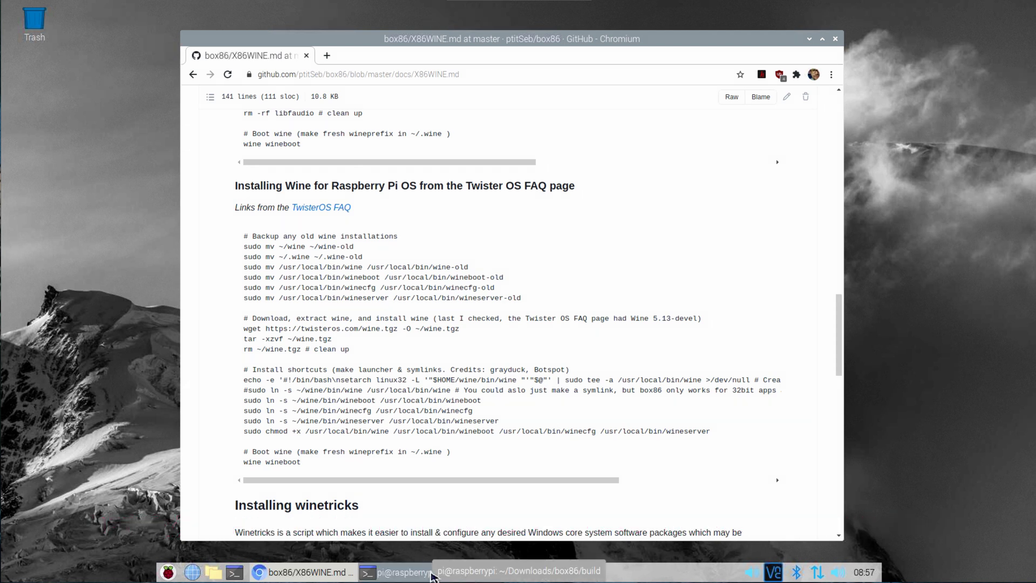
Go up two folders into Tone2_Nanohost and run wine NanoHost32bit.exe
left_click(406, 573)
type("cd ..")
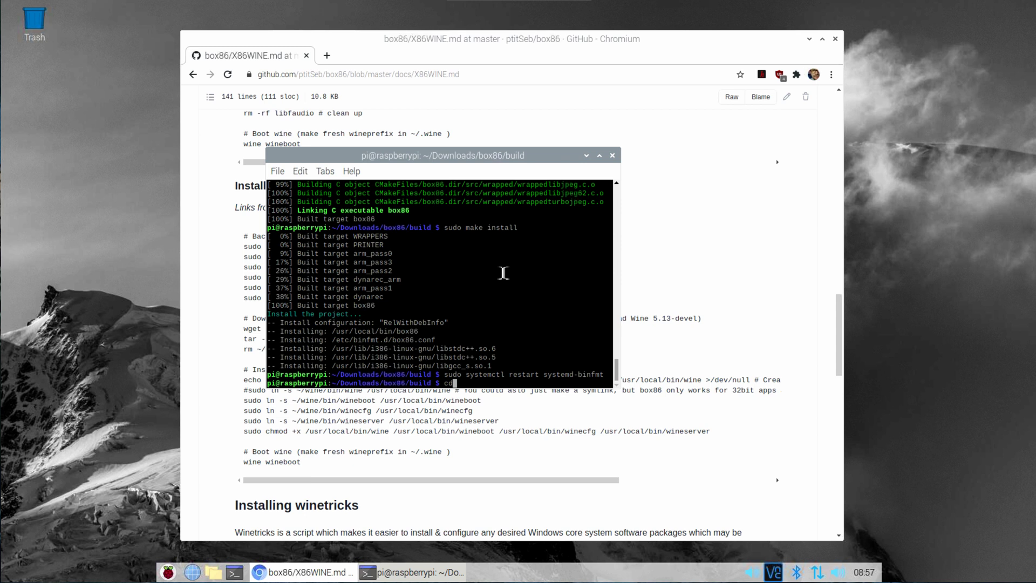
key("Return")
type("cd ..")
key("Return")
type("ls")
key("Return")
key("Return")
type("ls -l")
key("Return")
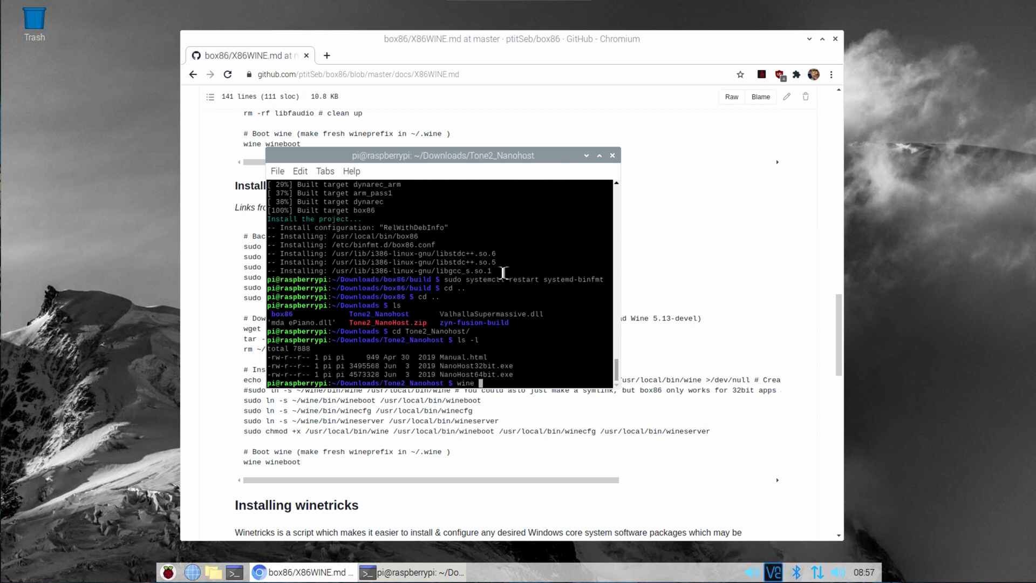
type("wine Na")
key("Tab")
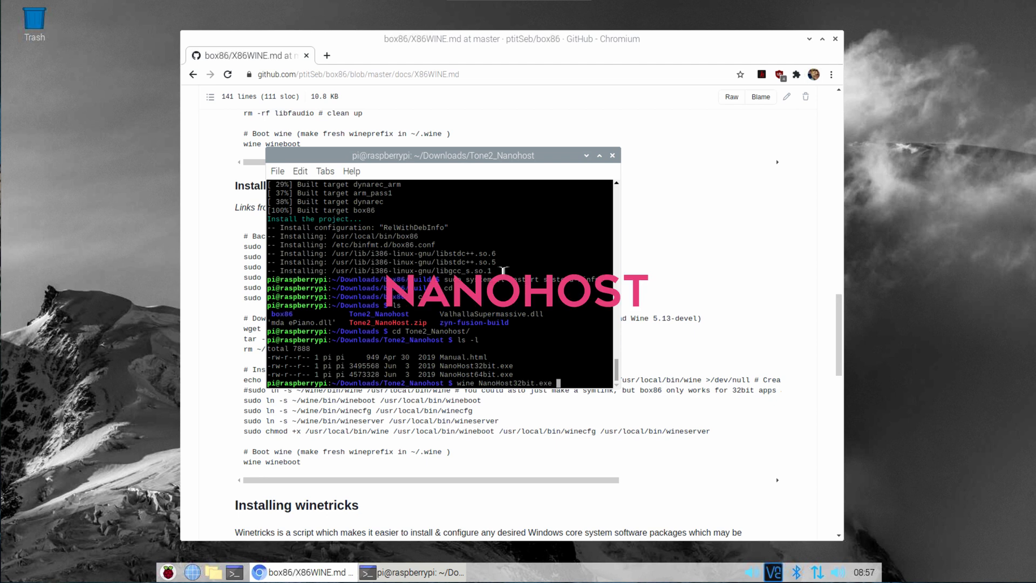
key("Return")
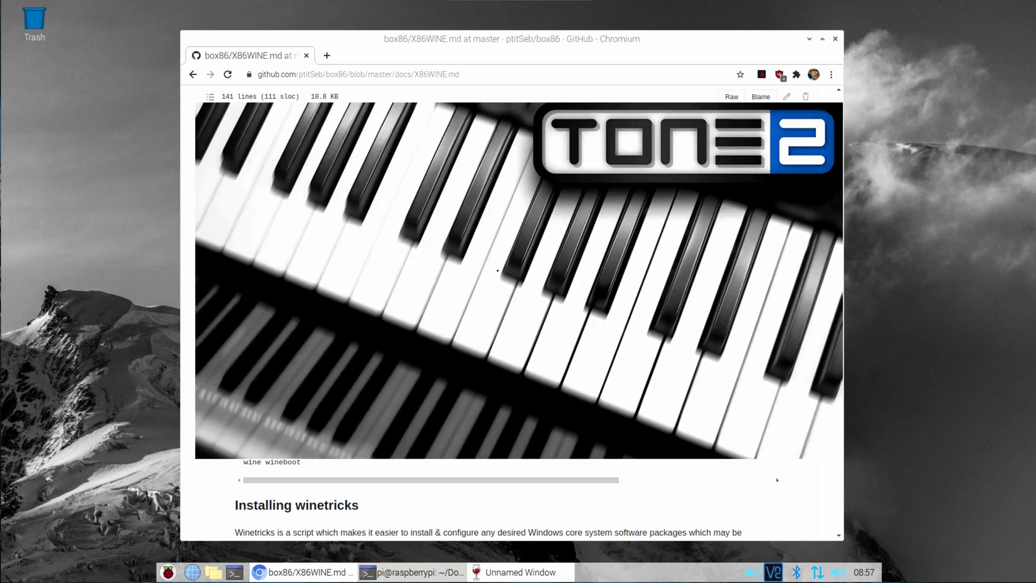
Load mda ePiano.dll from /home/pi/Downloads into NanoHost
left_click(373, 225)
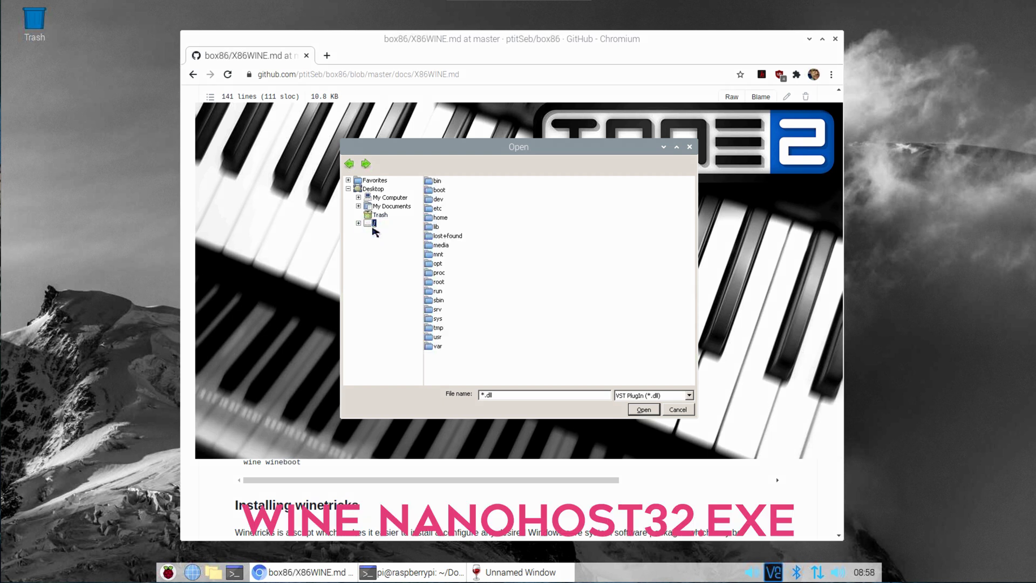
double_click(445, 219)
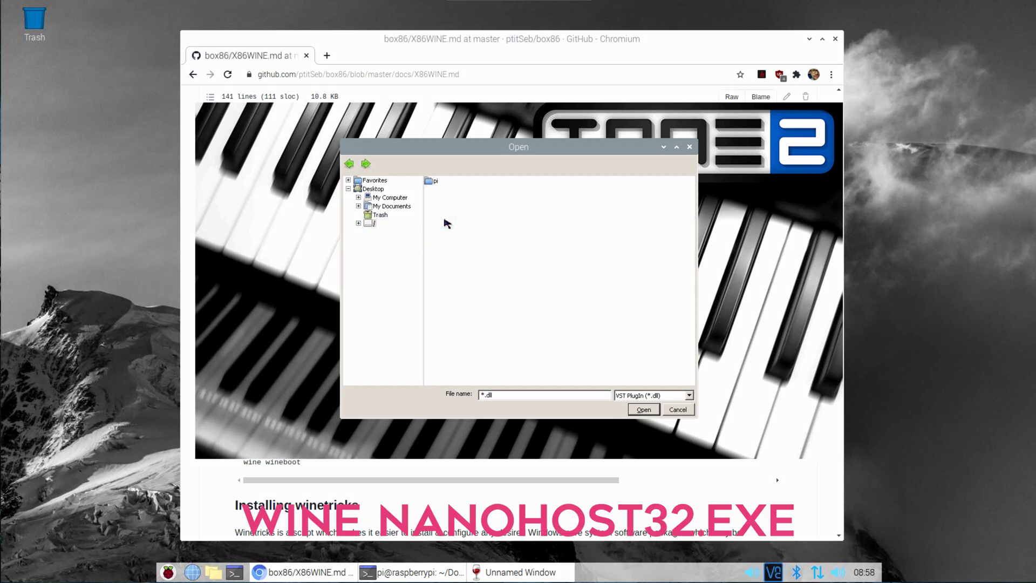
double_click(437, 183)
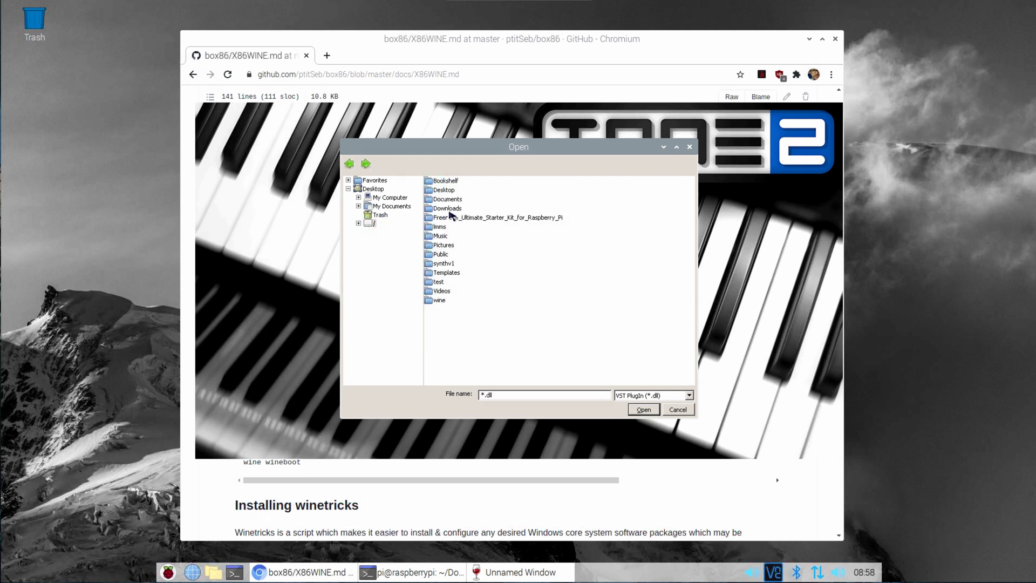
double_click(450, 211)
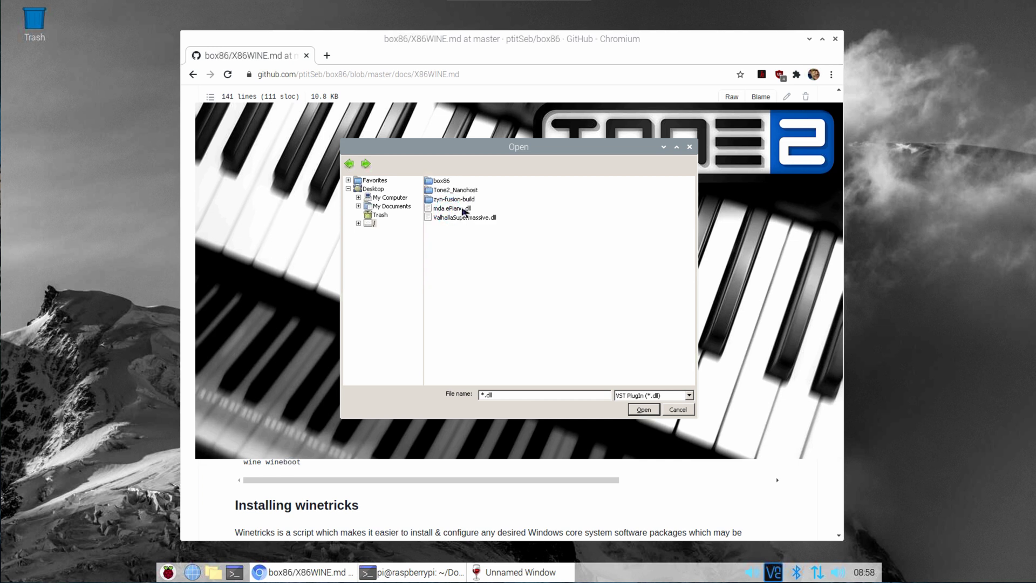
double_click(456, 208)
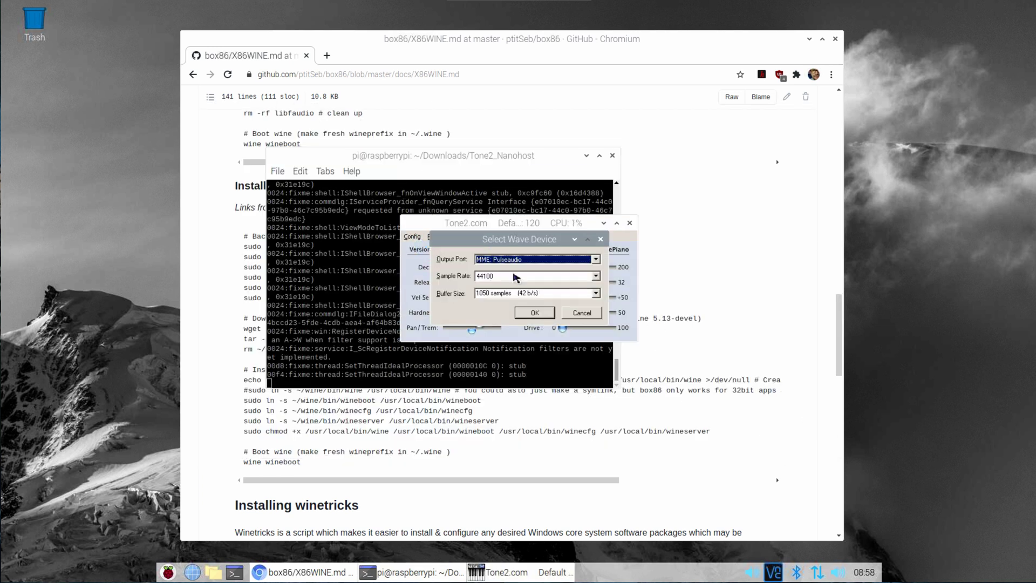
Set the audio output to MME: Pulseaudio and confirm the MIDI device settings
left_click(506, 261)
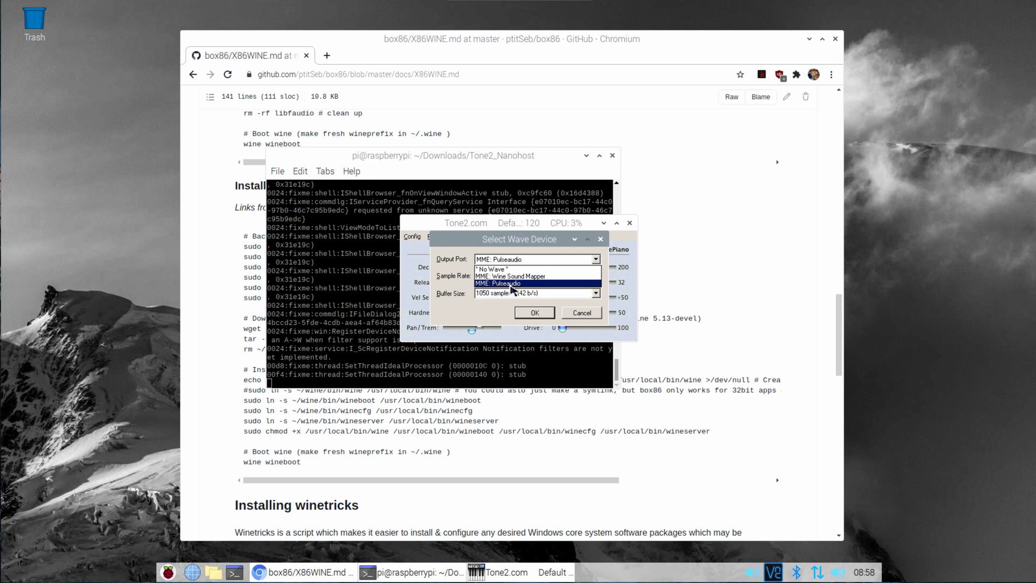
left_click(518, 284)
left_click(522, 317)
left_click(412, 237)
left_click(443, 262)
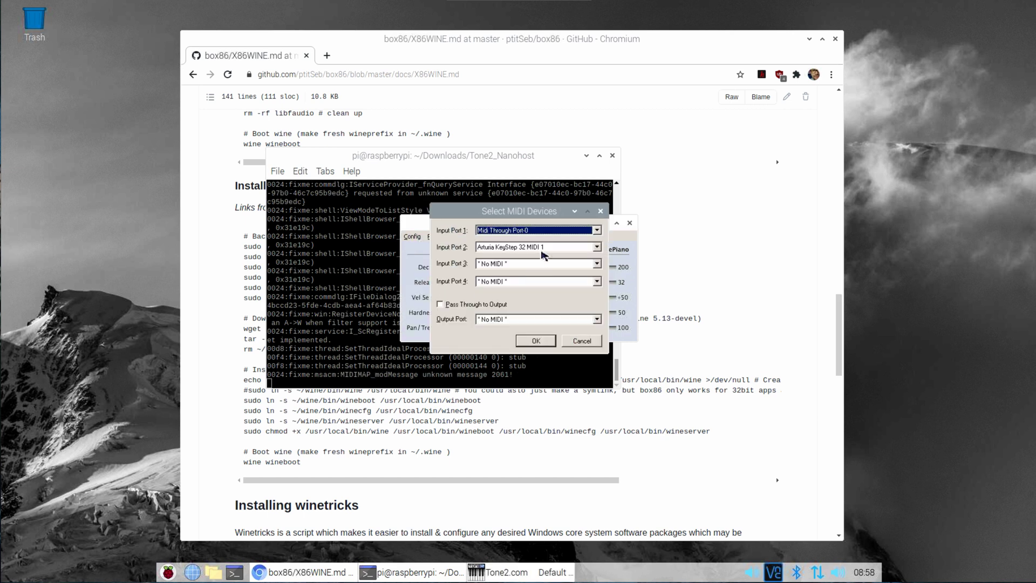
key("Return")
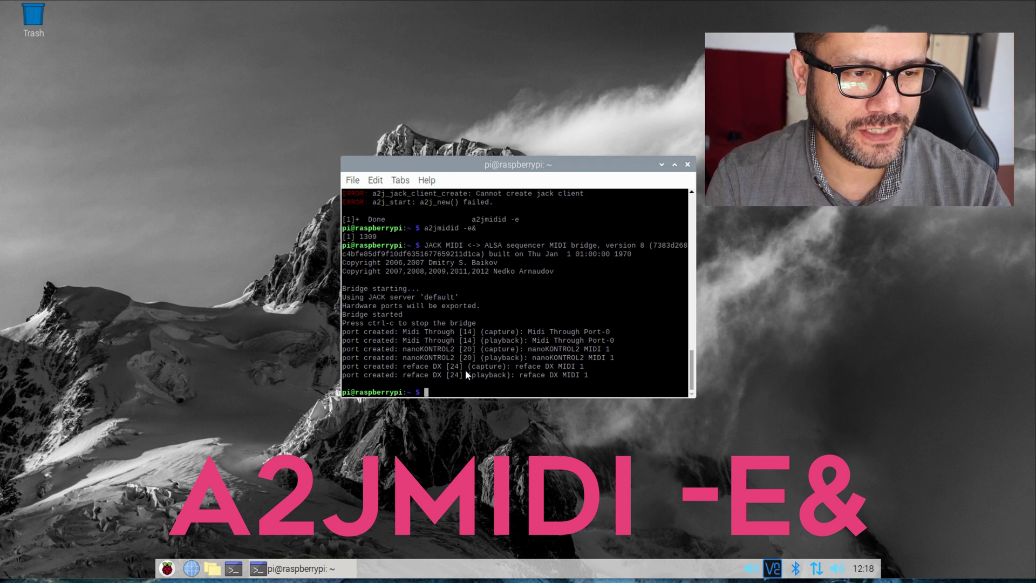
Launch REAPER from the Sound & Video section of the applications menu
left_click(167, 568)
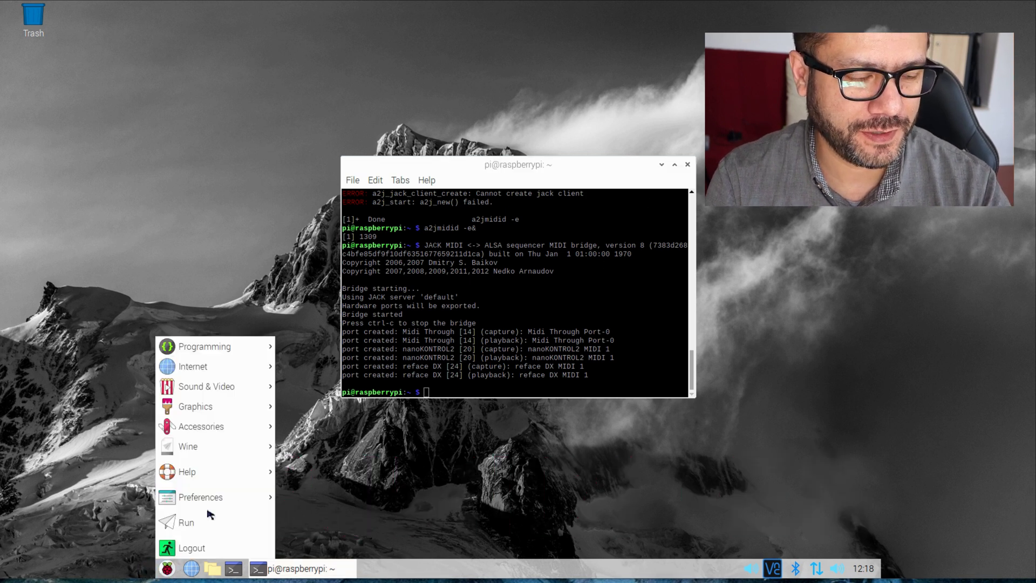
mouse_move(237, 391)
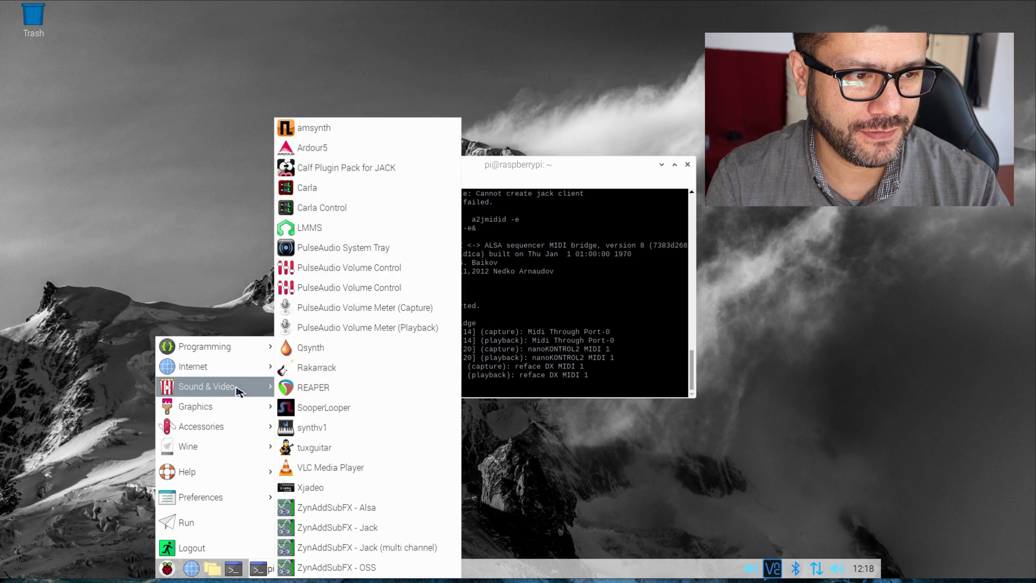
left_click(324, 390)
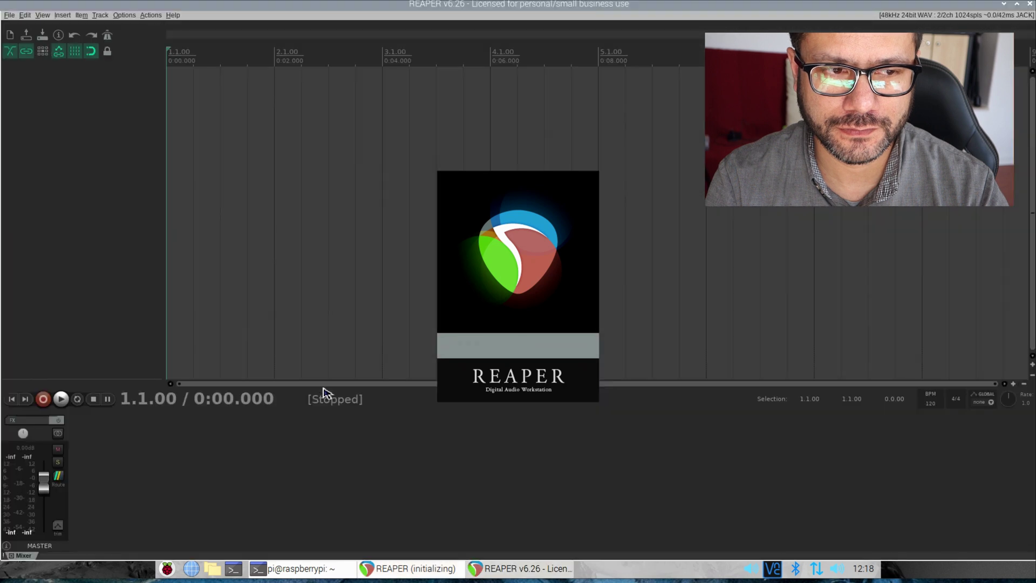
Insert a new track hosting the ZynAddSubFX VSTi, found by filtering VSTi plugins for 'zyn'
right_click(122, 82)
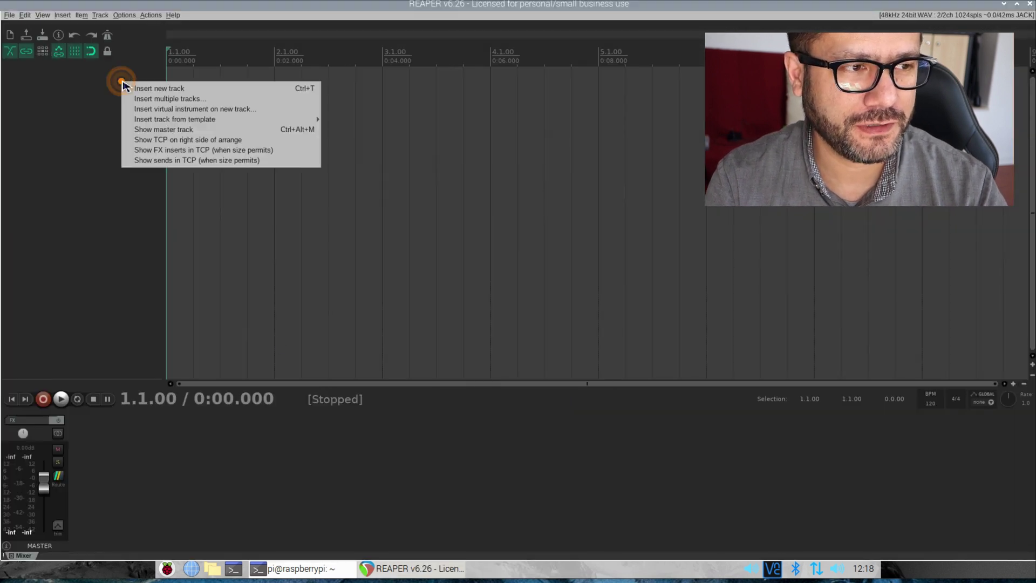
left_click(193, 110)
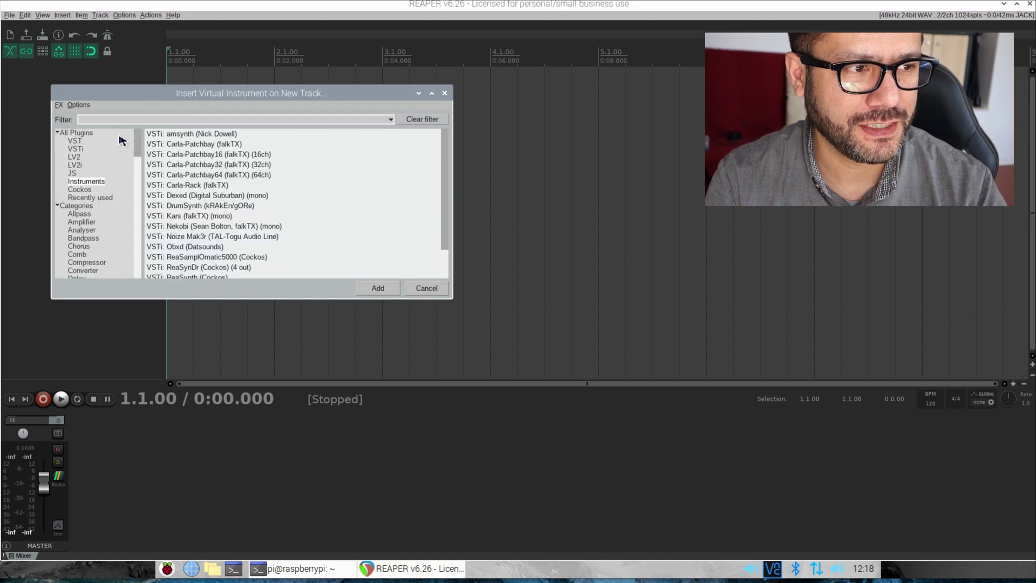
left_click(75, 151)
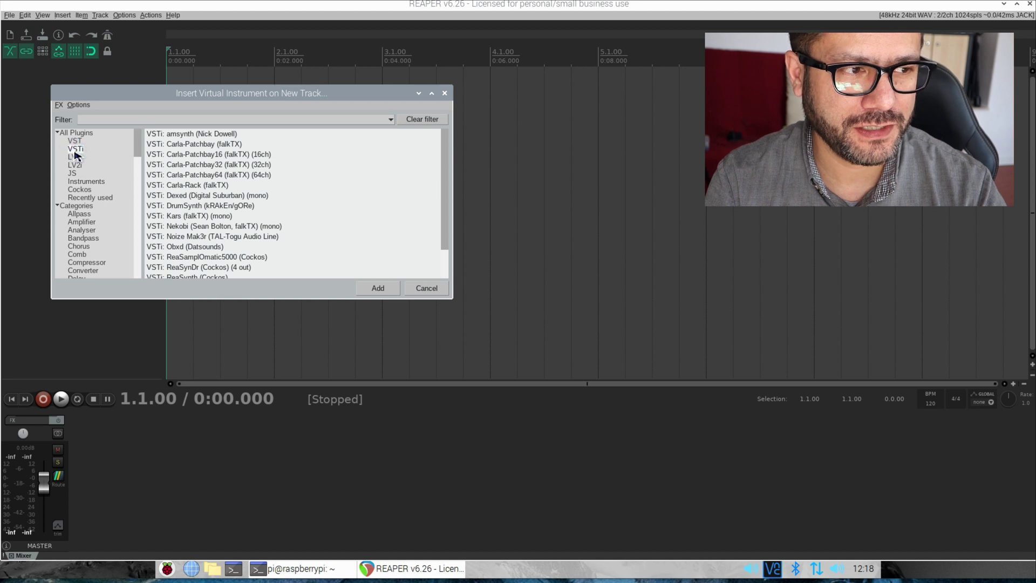
left_click(116, 120)
type("zyn")
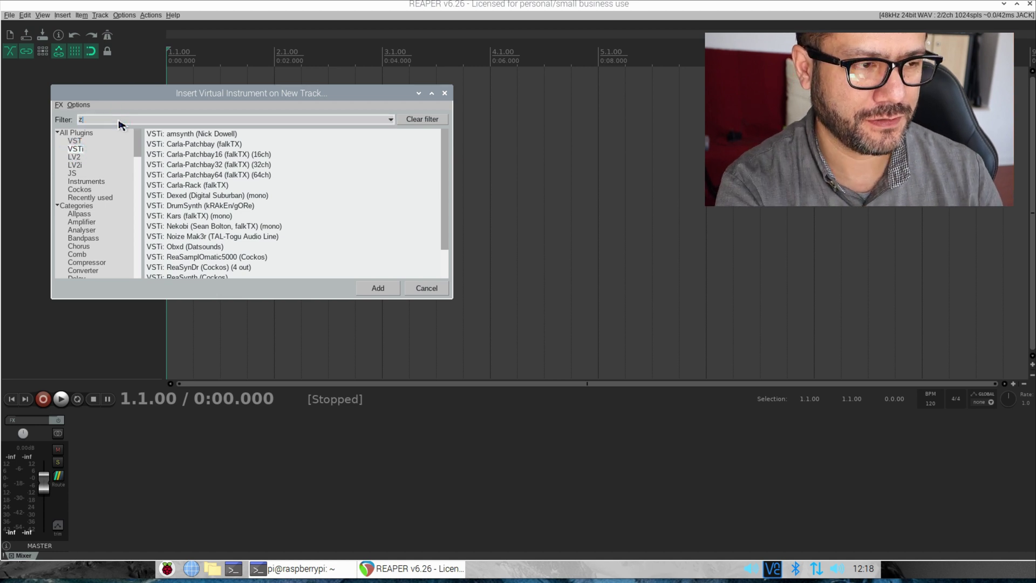
left_click(173, 134)
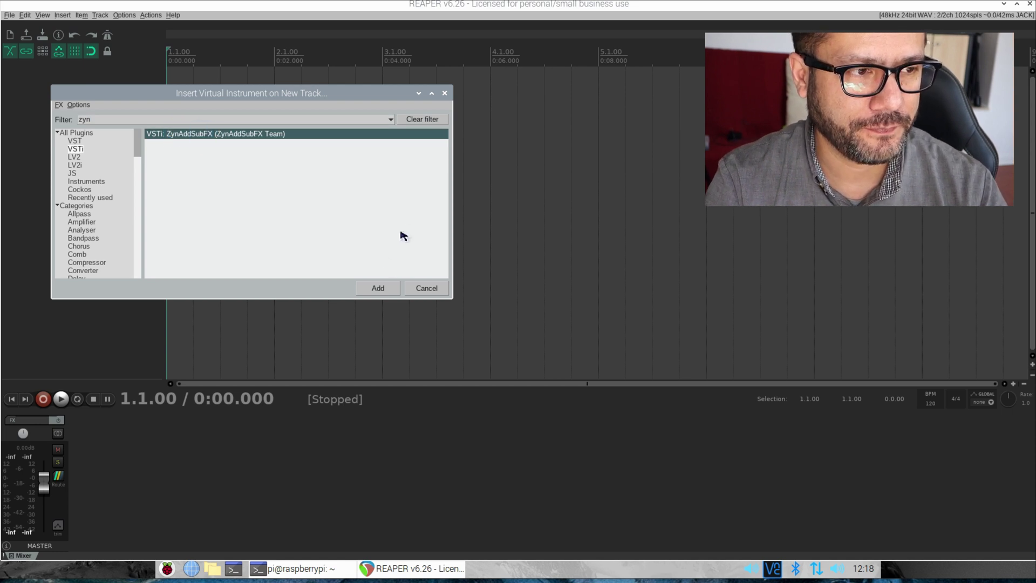
key("Return")
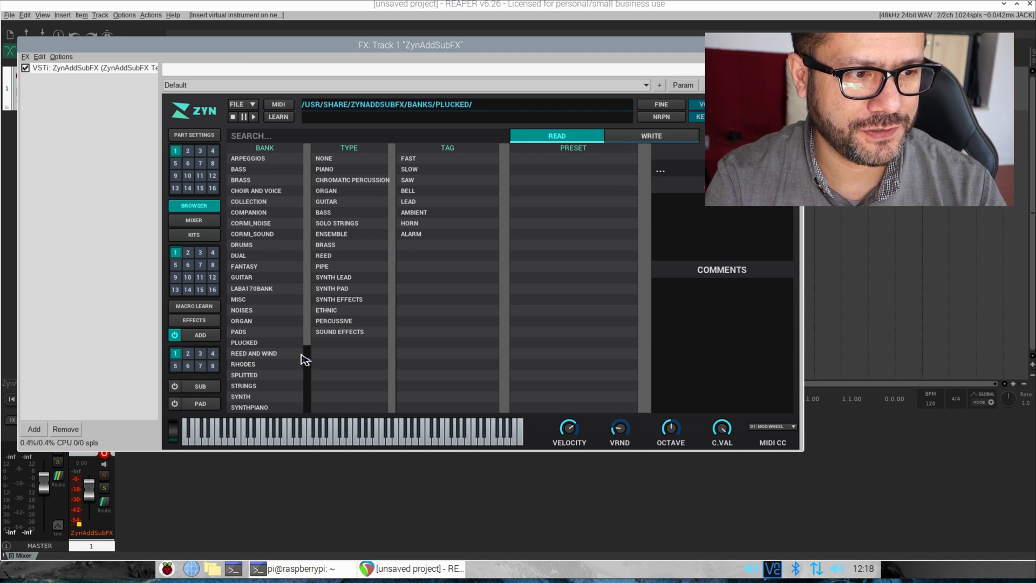
Load SYNTH PIANO 3 from the SYNTHPIANO bank after trying pianos 5 and 1, then close ZynAddSubFX
left_click(278, 408)
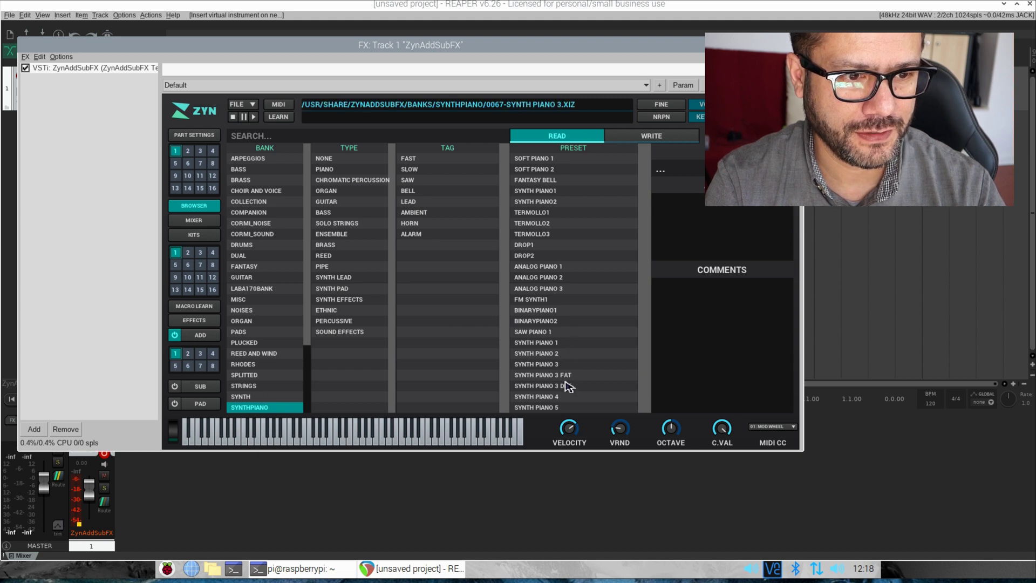
left_click(556, 409)
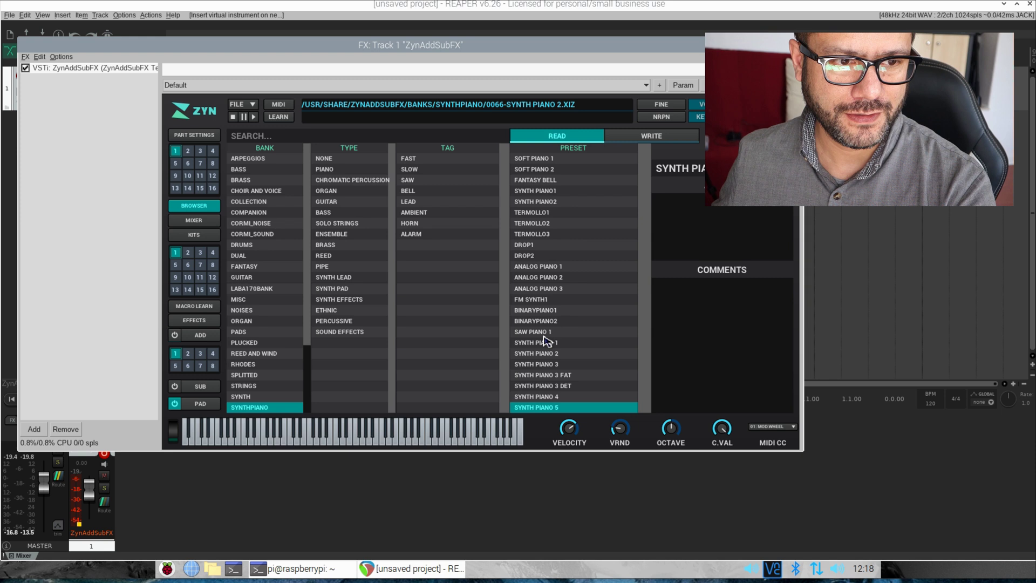
left_click(545, 343)
left_click(548, 364)
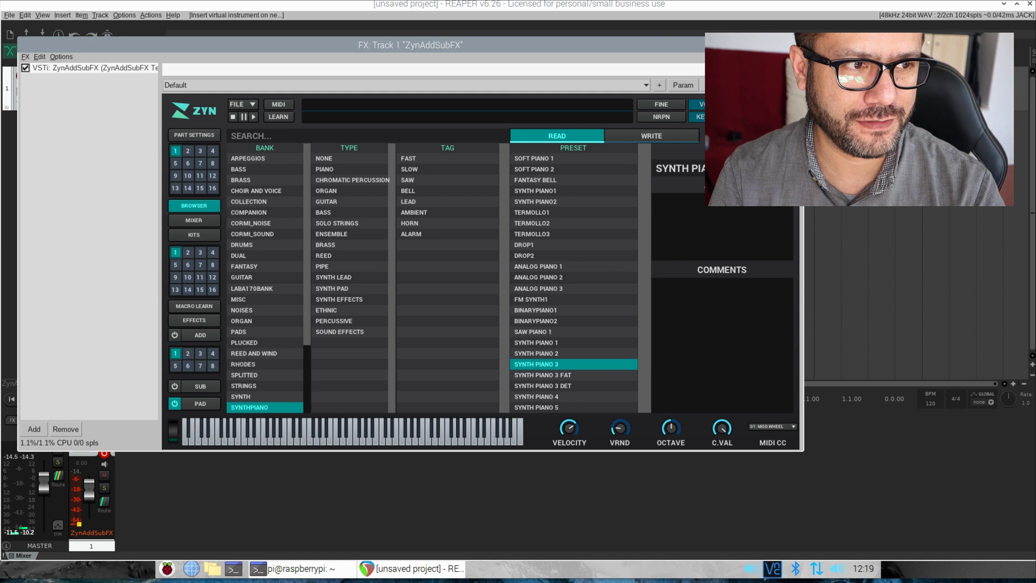
key("Escape")
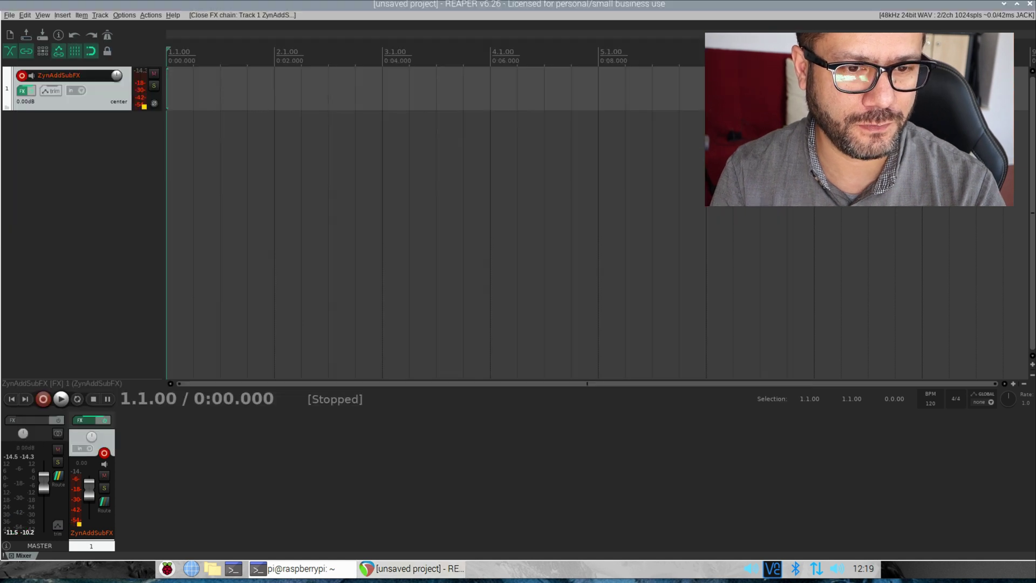
Set the project tempo to 100 BPM
left_click(930, 404)
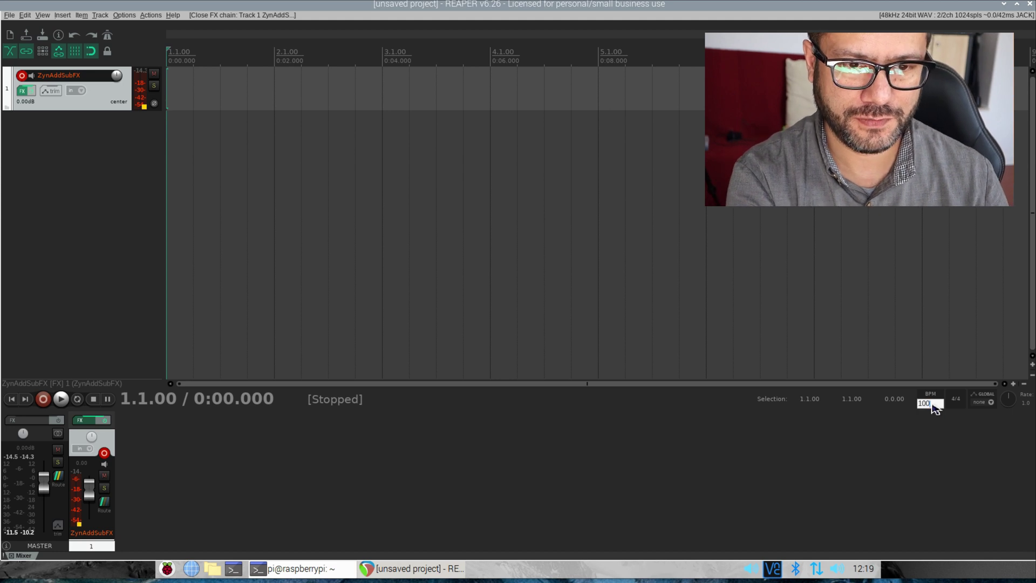
type("100")
key("Return")
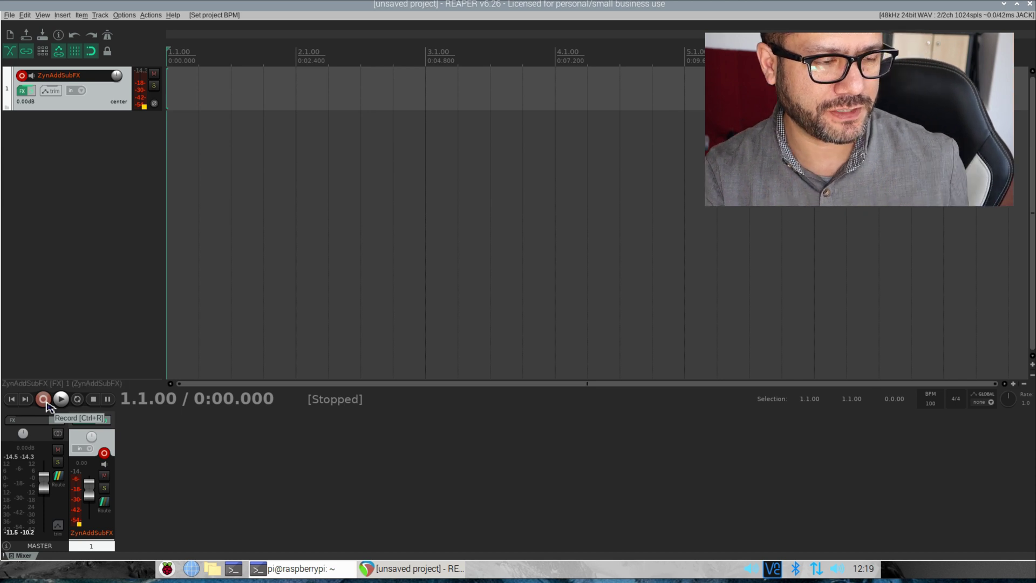
Make the metronome click only during recording, with a 2-measure count-in before recording
right_click(107, 35)
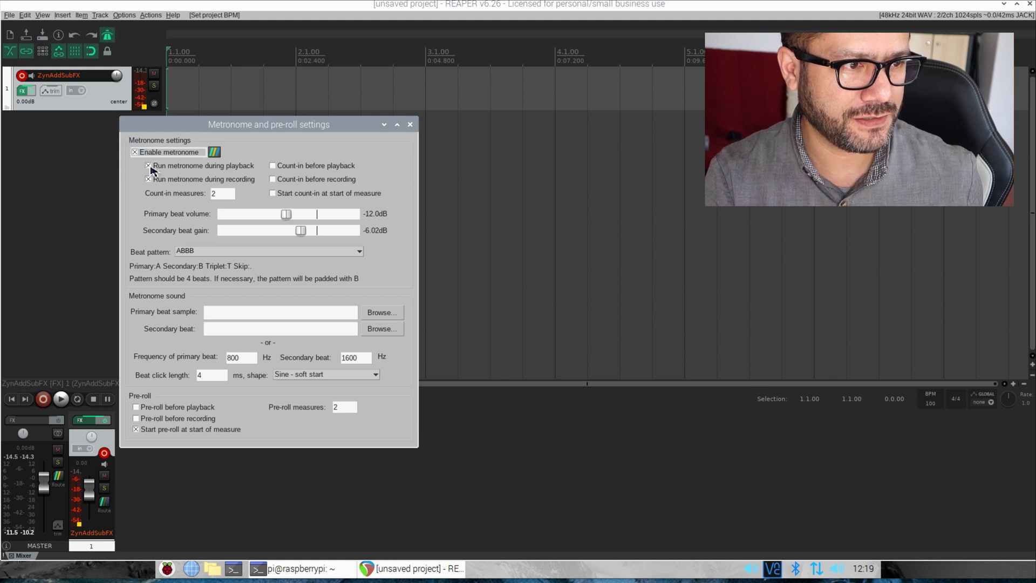
left_click(149, 166)
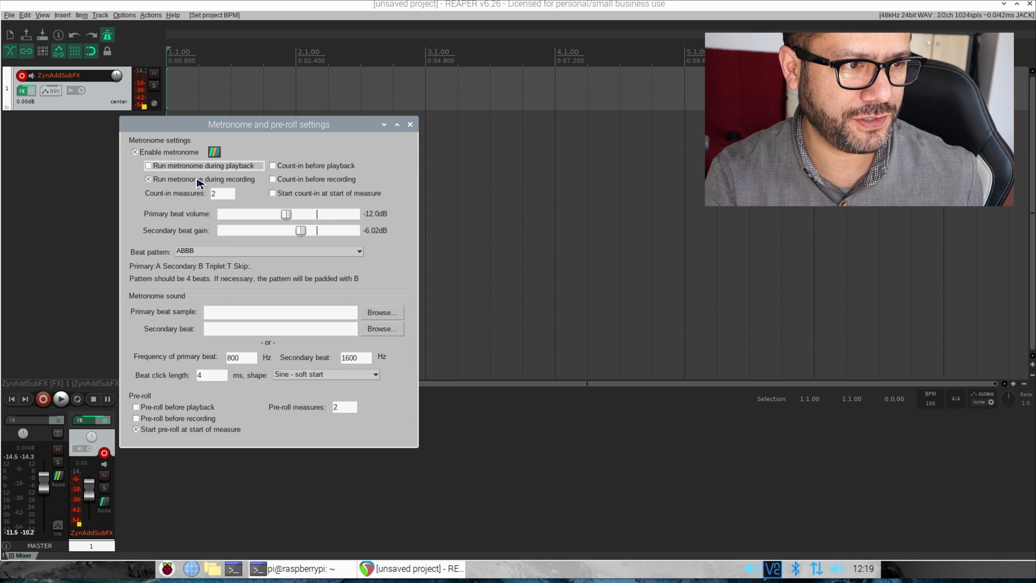
left_click(274, 180)
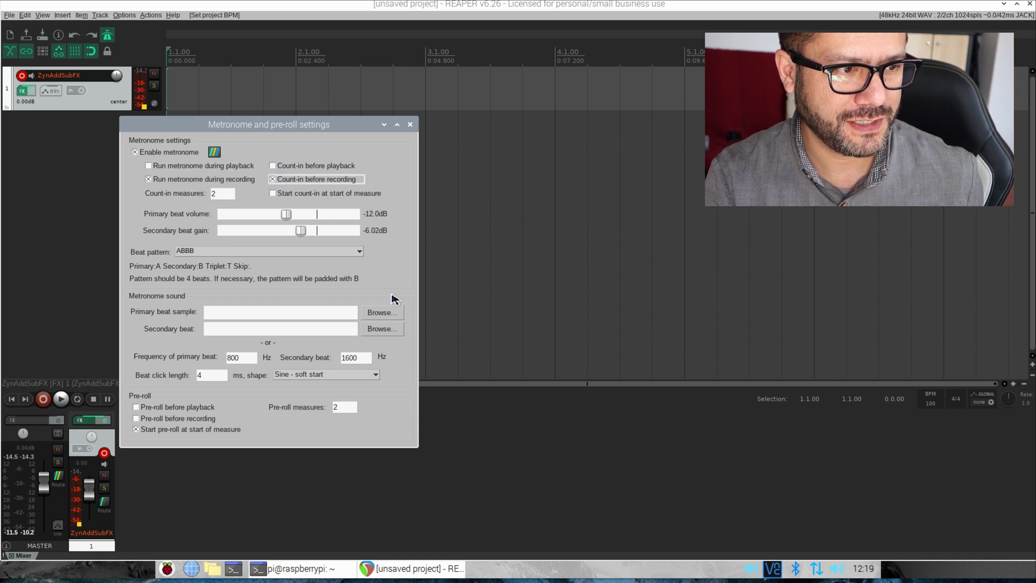
left_click(412, 124)
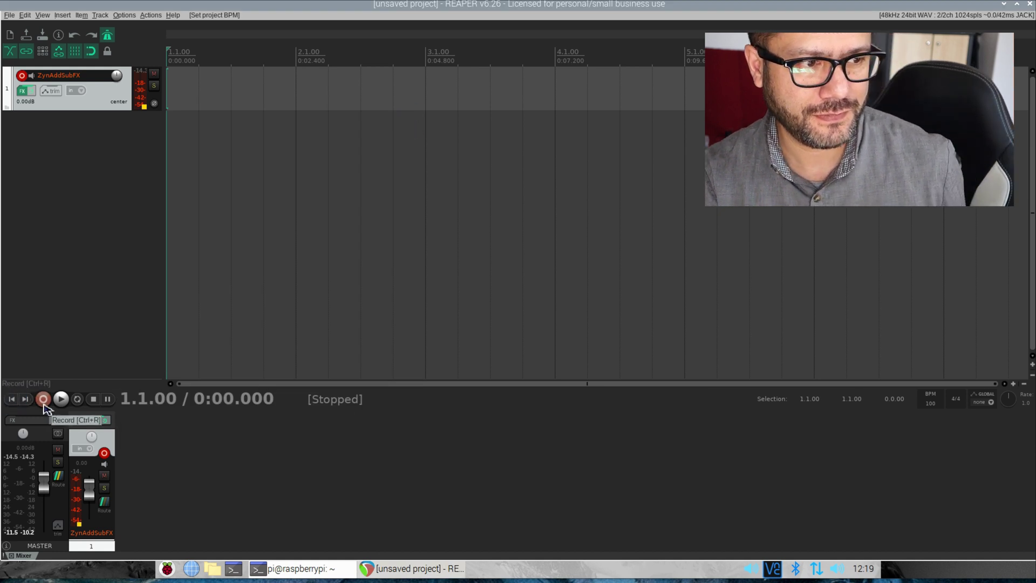
Record the piano part after the count-in, then play the take back and stop
left_click(44, 402)
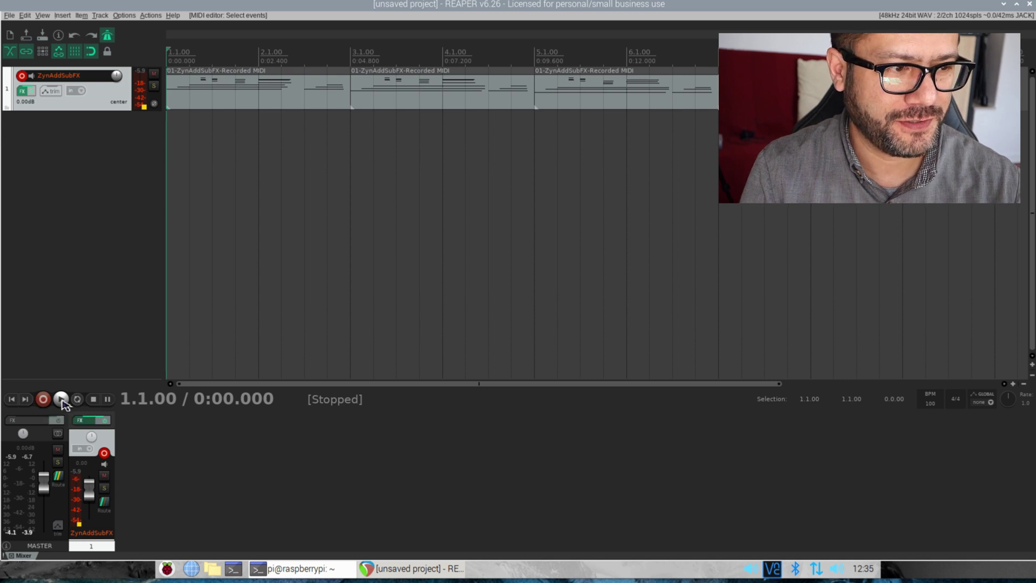
left_click(61, 400)
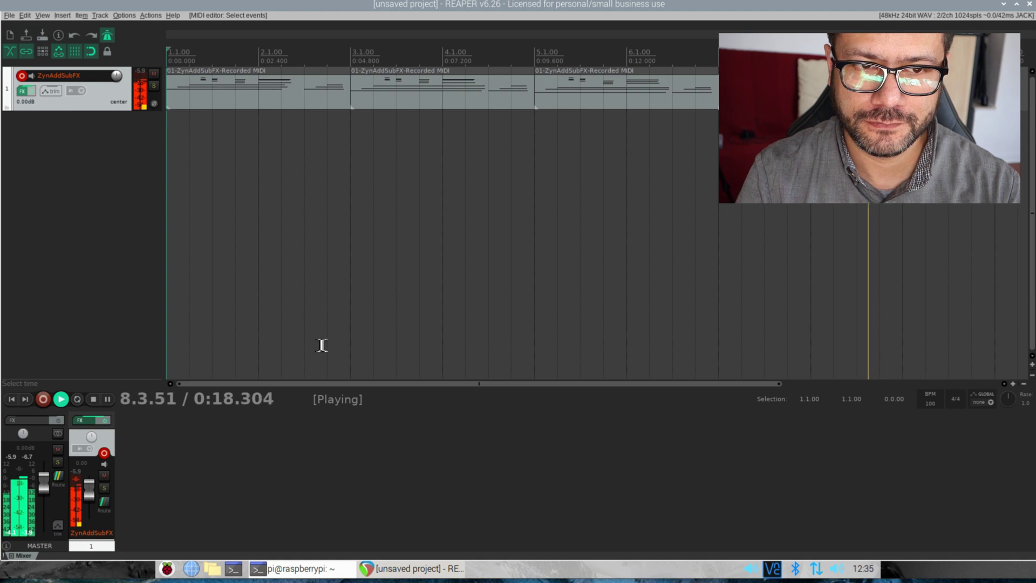
key("space")
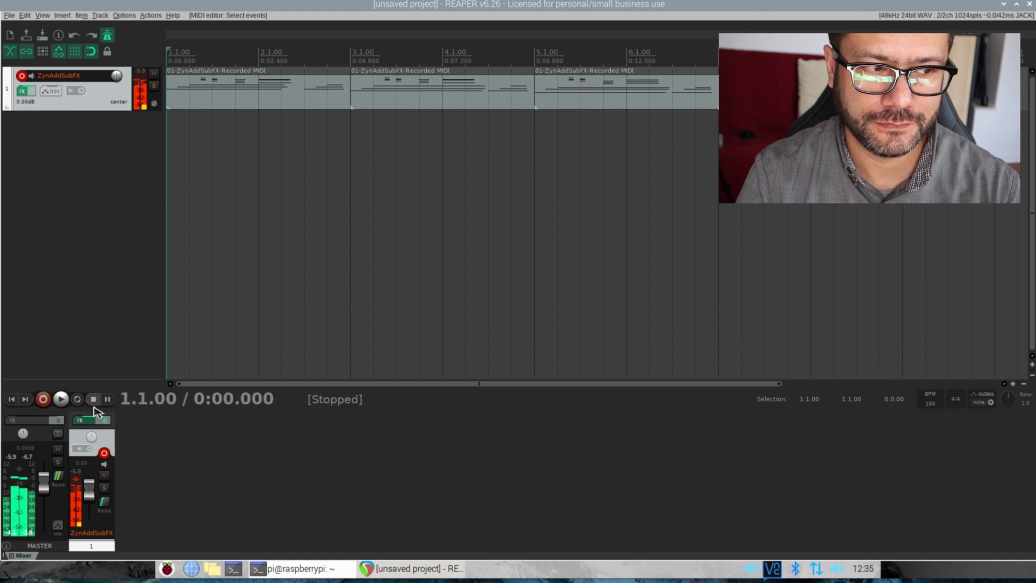
Load the BASS 5 preset into ZynAddSubFX part 2 and enable that part
left_click(24, 95)
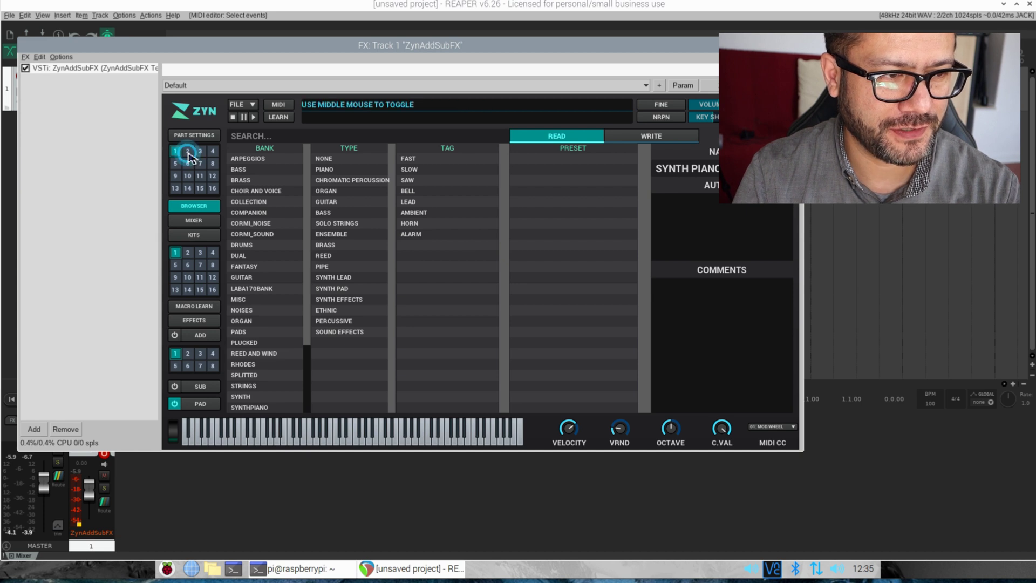
left_click(187, 152)
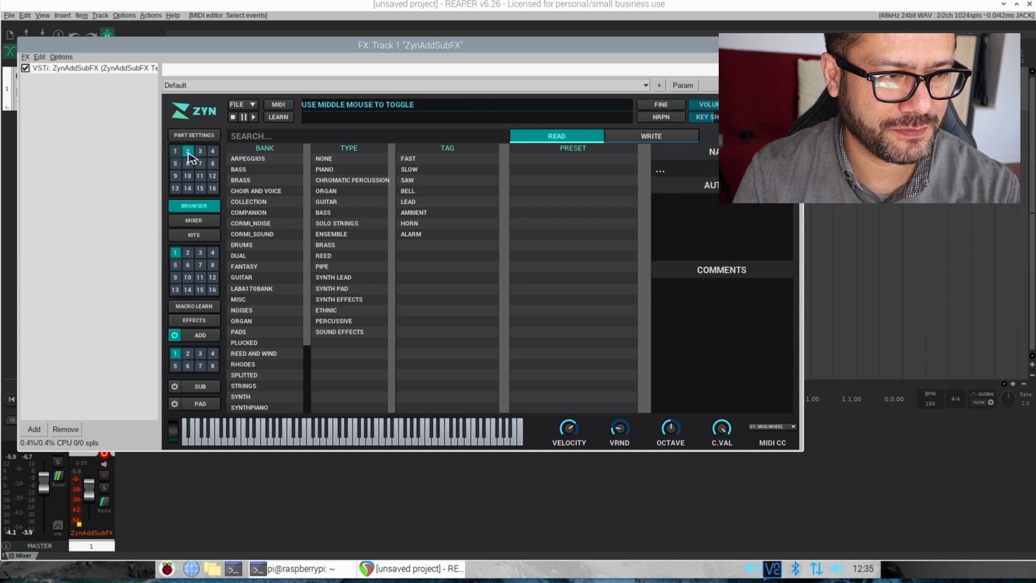
left_click(249, 171)
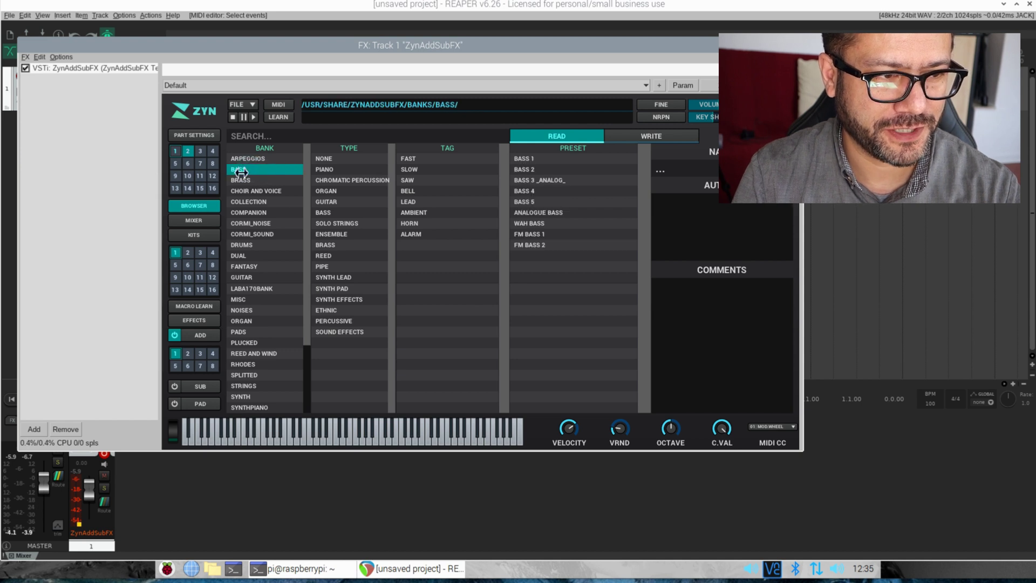
left_click(540, 201)
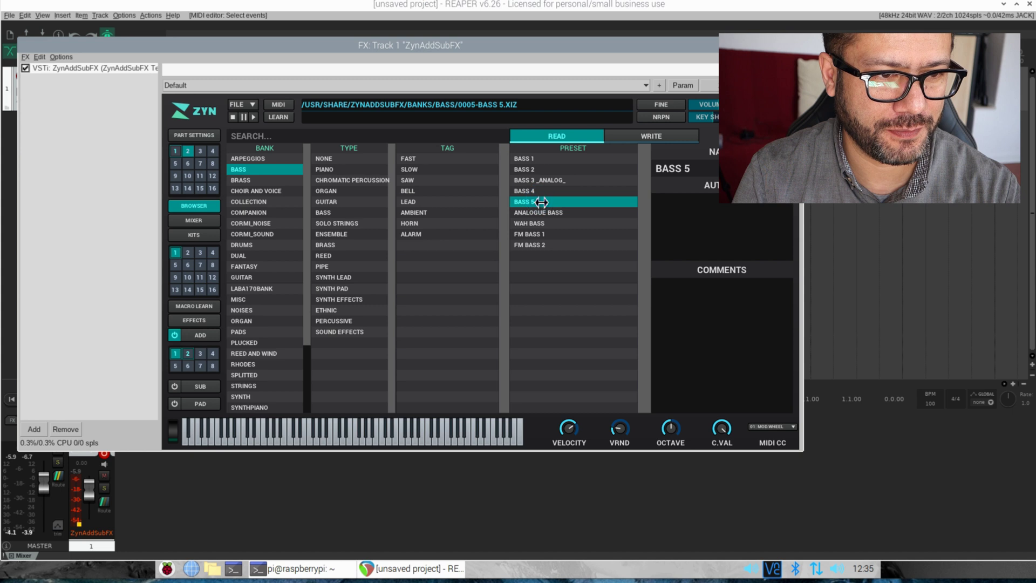
left_click(187, 253)
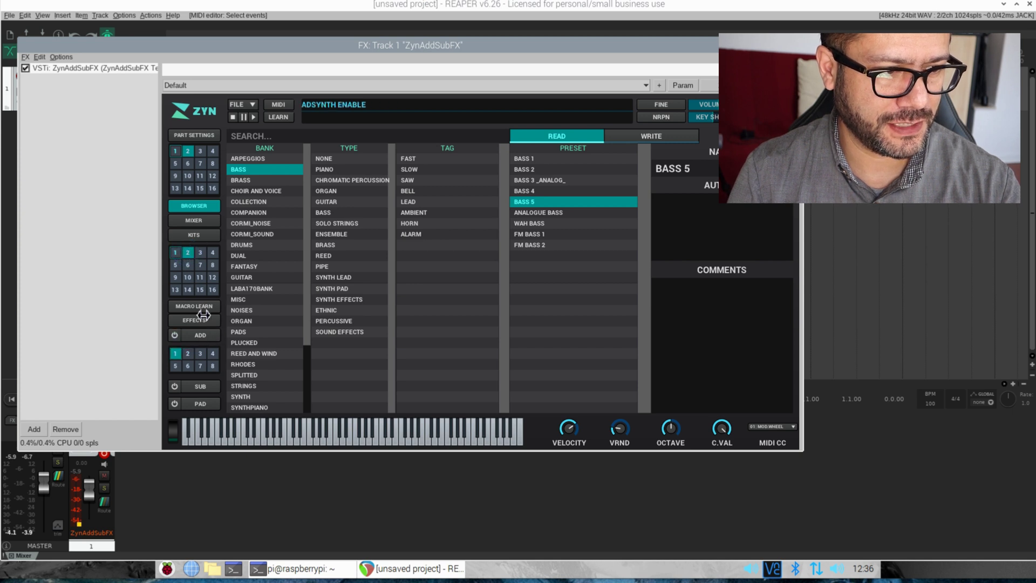
Check part 2 in the part mixer and part settings, then close the instrument window
left_click(199, 226)
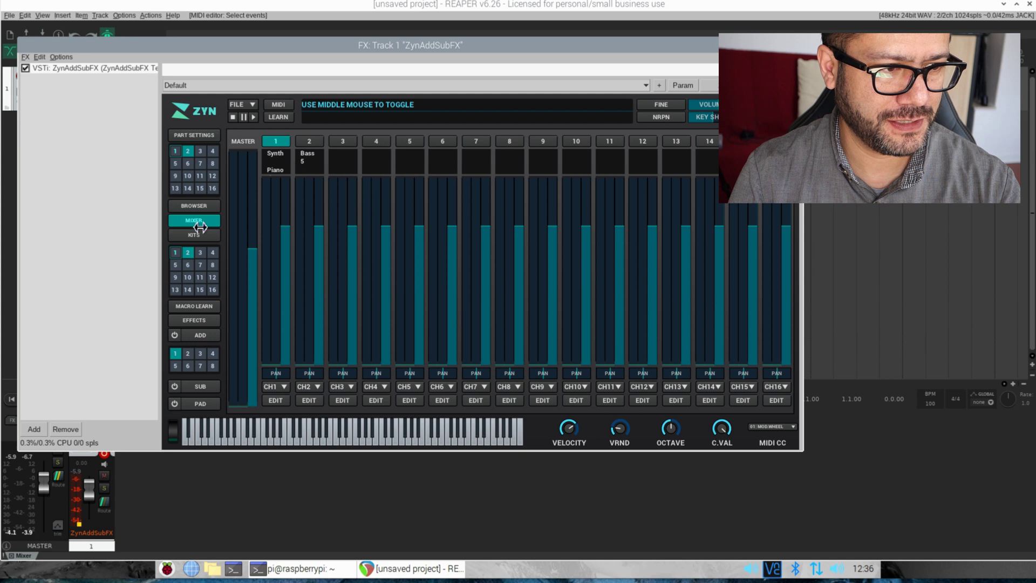
left_click(307, 144)
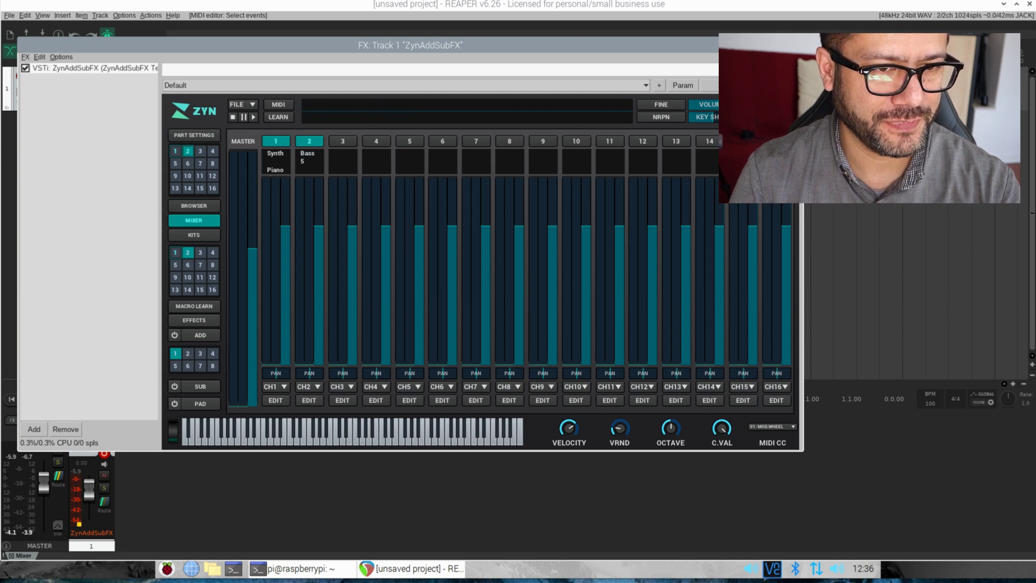
left_click(197, 136)
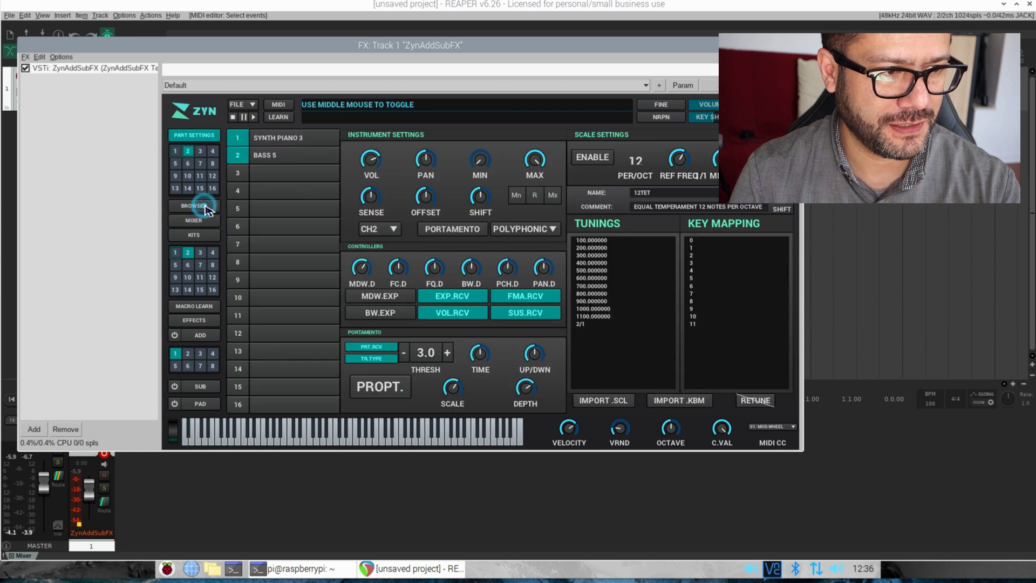
left_click(205, 207)
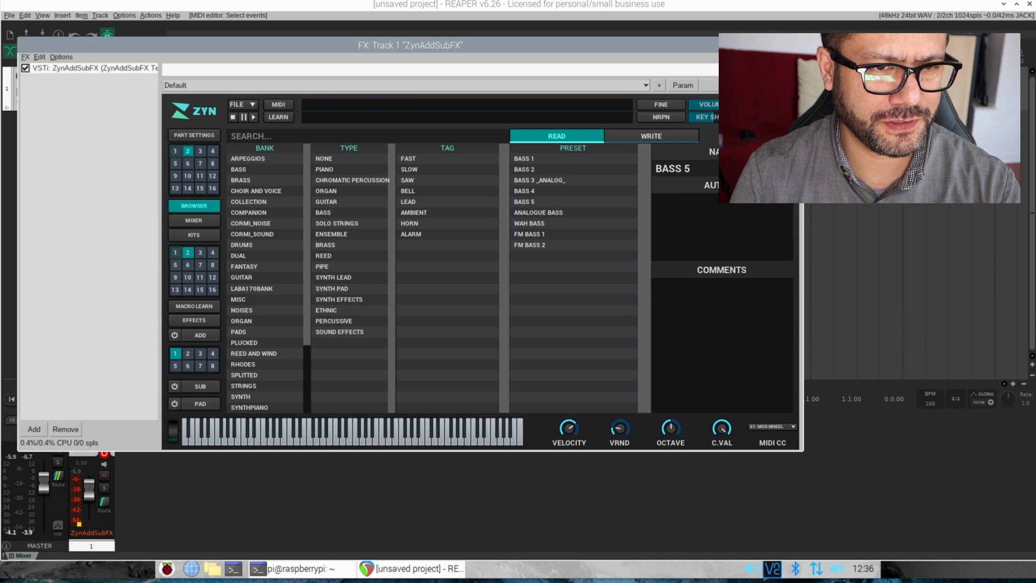
key("Escape")
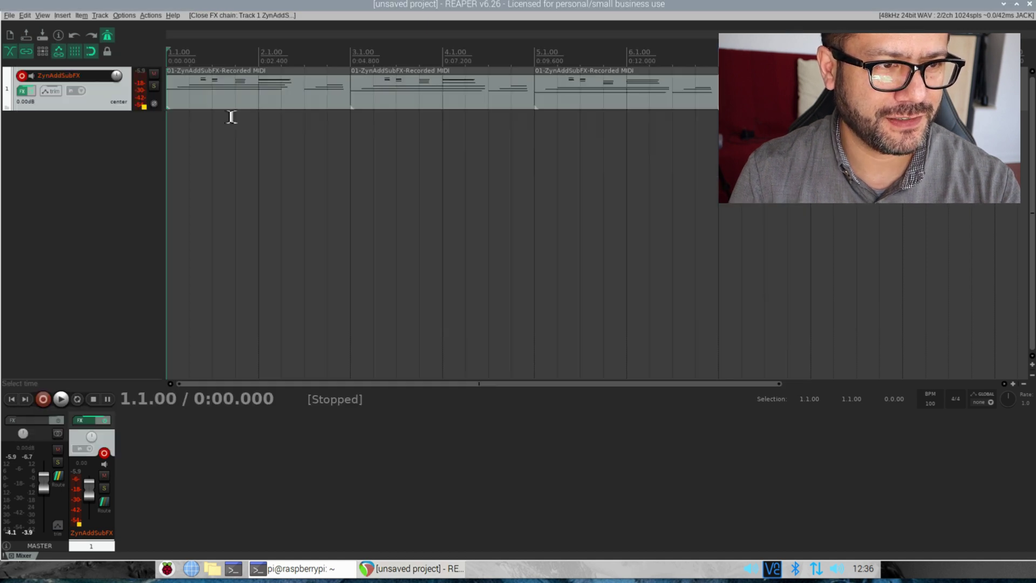
Marquee-select the three recorded MIDI items on track 1
left_click_drag(610, 162, 269, 130)
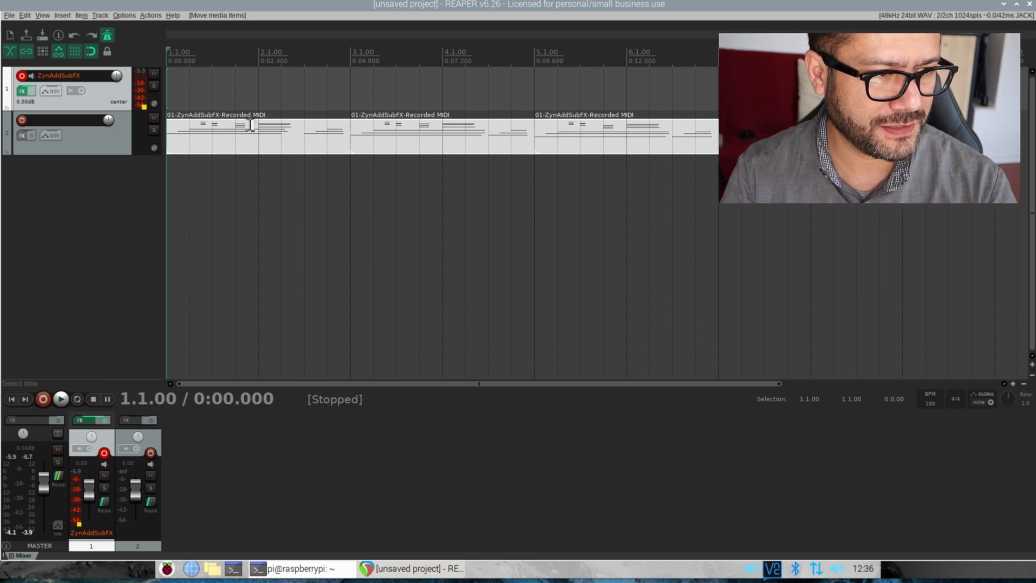
Rename the second track to 'E-Piano'
left_click(55, 124)
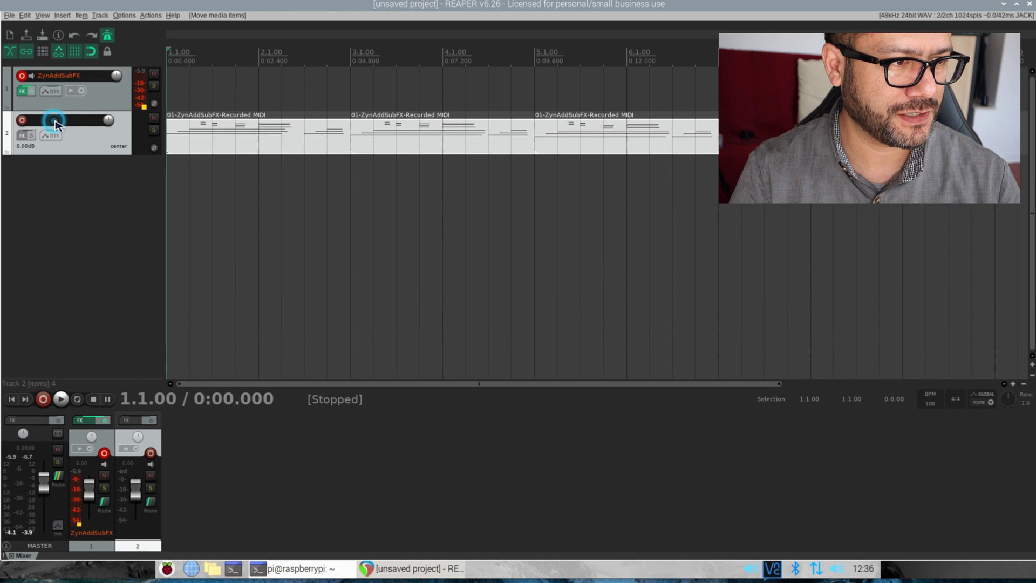
double_click(66, 123)
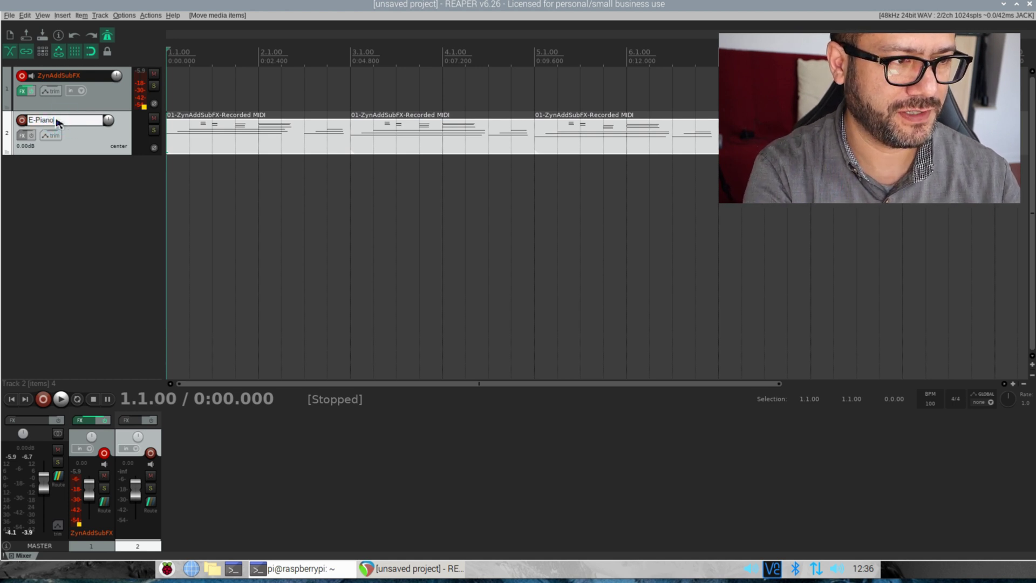
type("E-Piano")
key("Return")
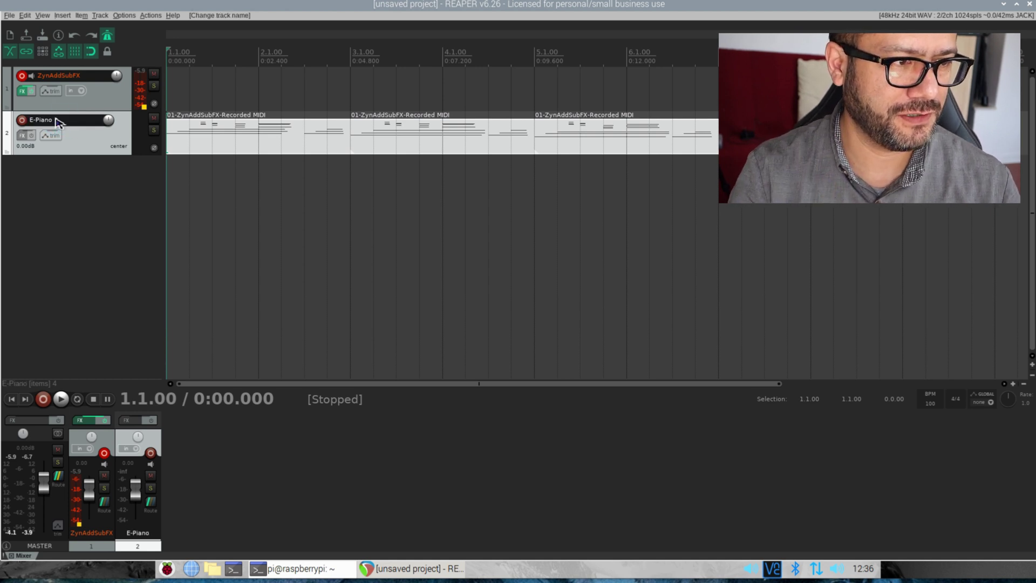
Add a send from E-Piano to the ZynAddSubFX track and test it with a short playback
left_click(152, 502)
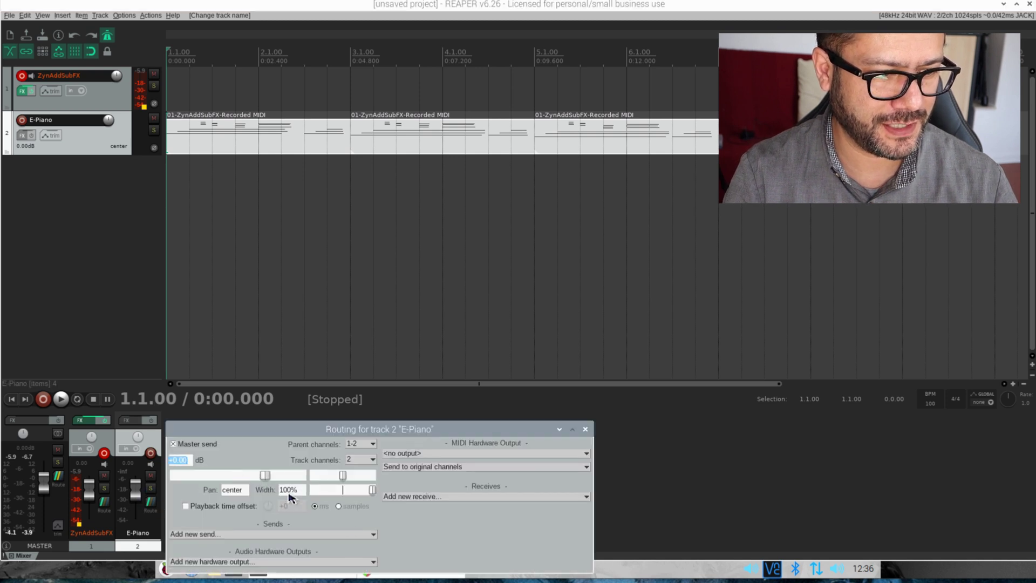
left_click(360, 536)
left_click(233, 561)
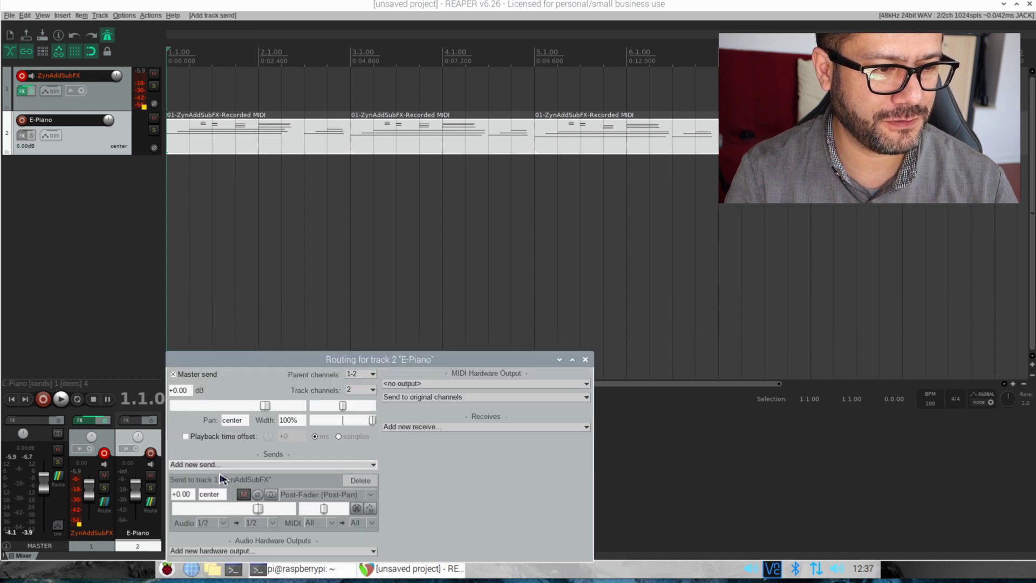
left_click(586, 360)
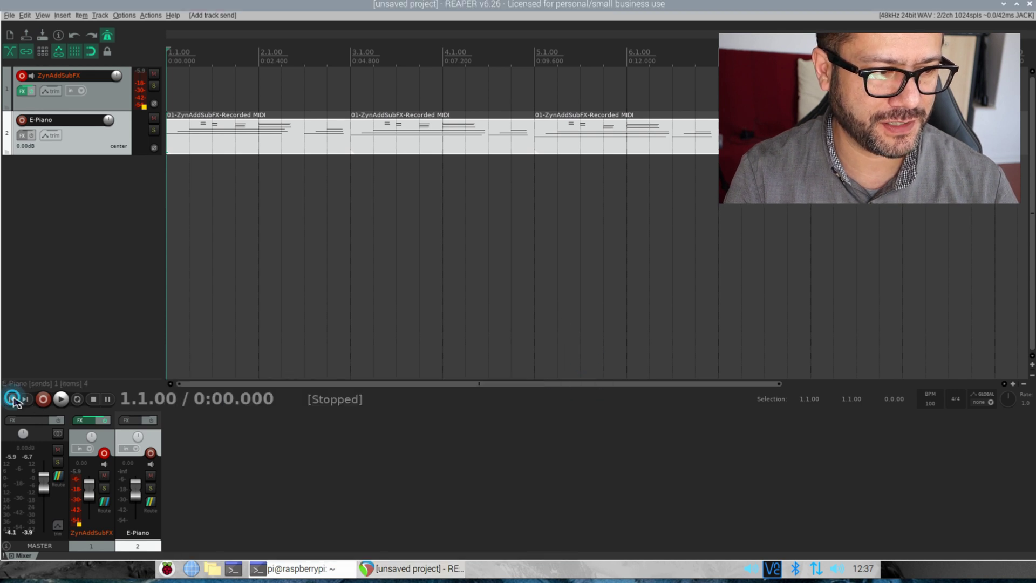
left_click(61, 399)
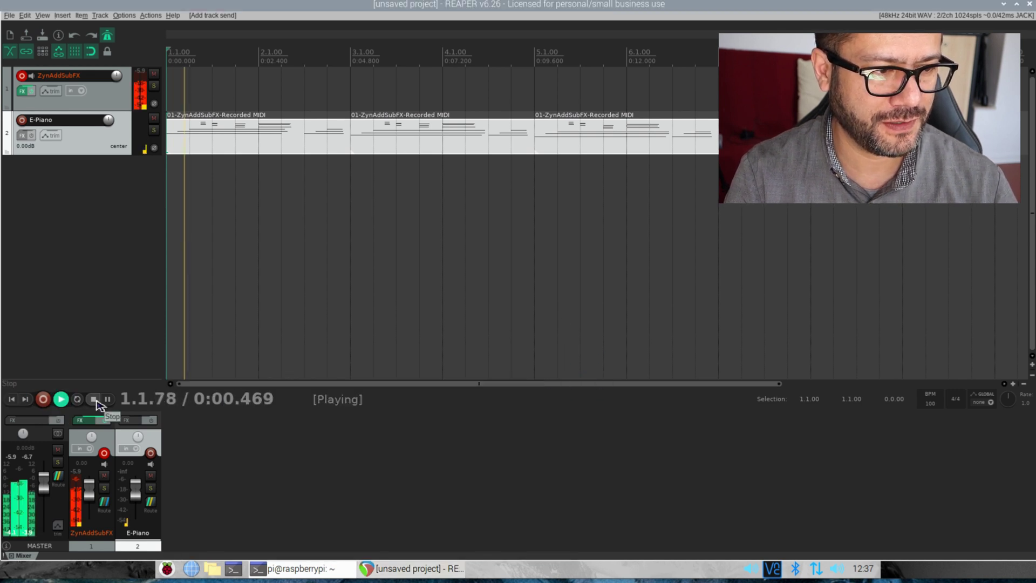
left_click(94, 399)
Insert a new empty MIDI item on track 1 over a time selection from bar 1 to bar 9
left_click(13, 399)
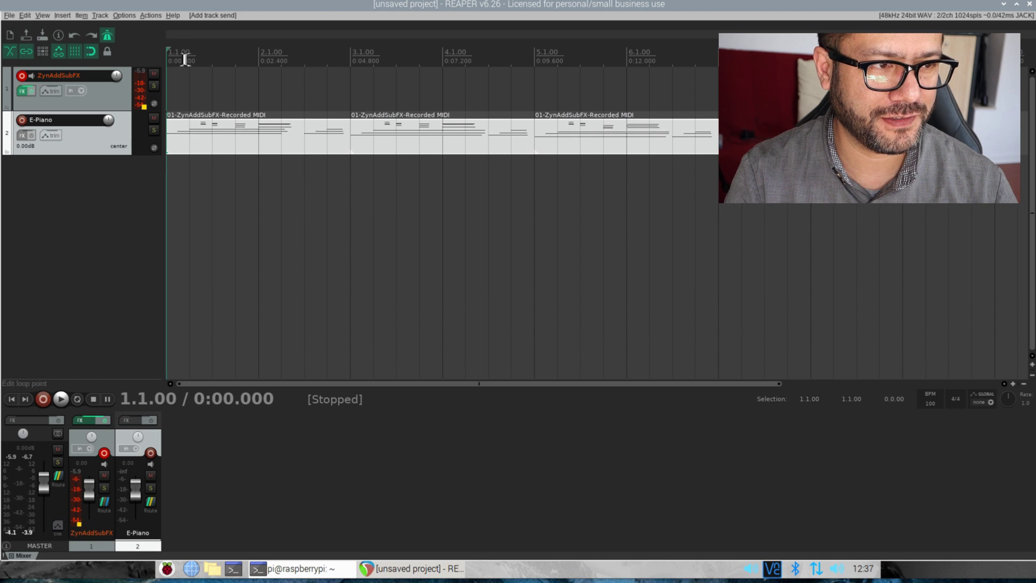
left_click_drag(176, 54, 902, 60)
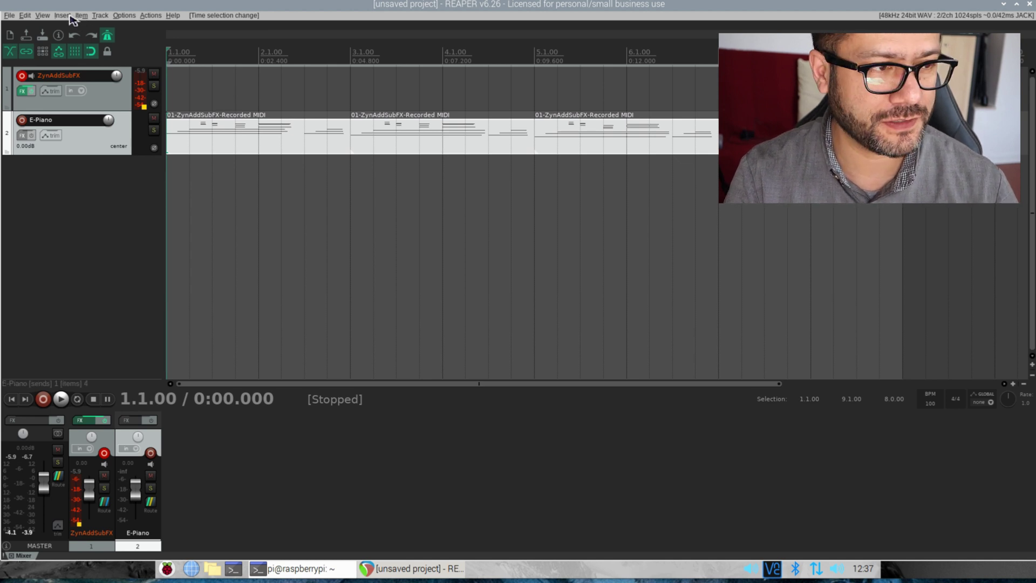
left_click(69, 16)
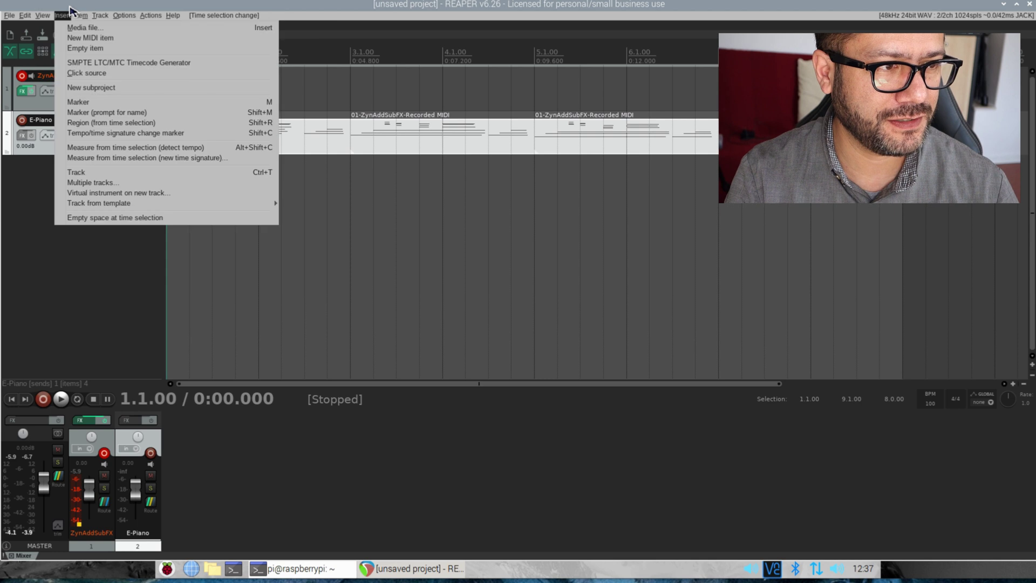
left_click(78, 37)
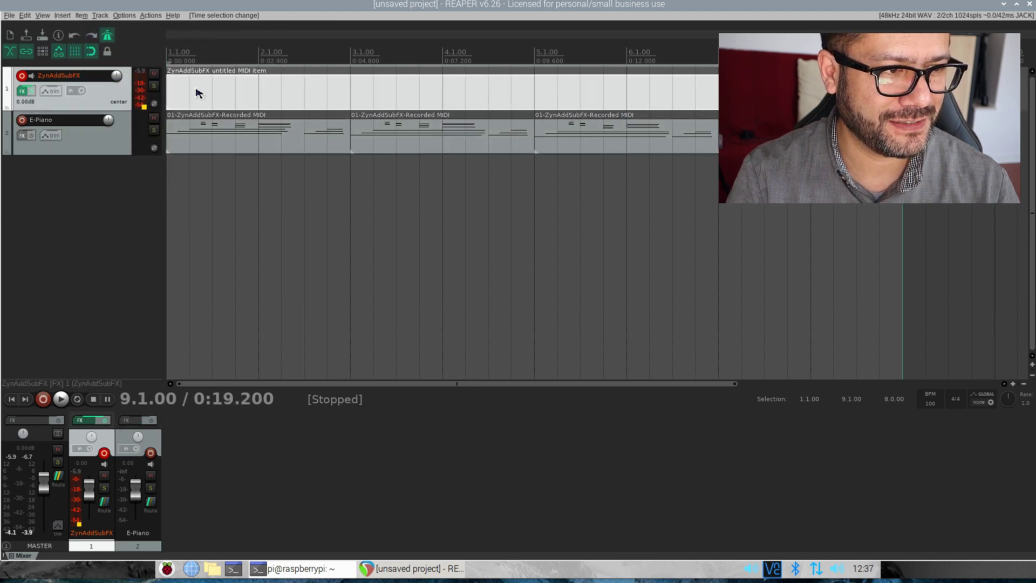
Open the new MIDI item in the editor, set the grid to 1/8, and enable step input
double_click(198, 92)
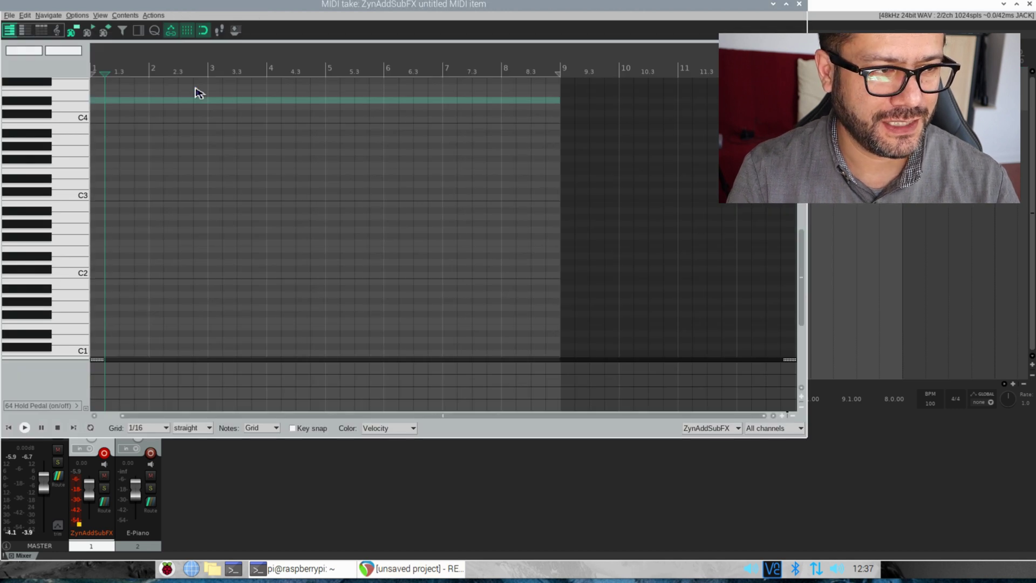
left_click(8, 428)
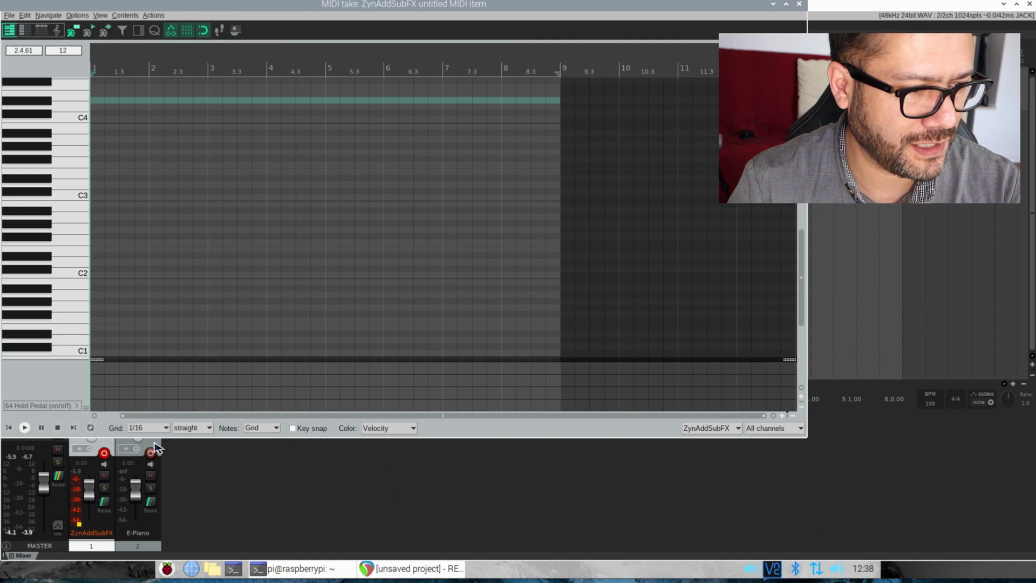
left_click(167, 431)
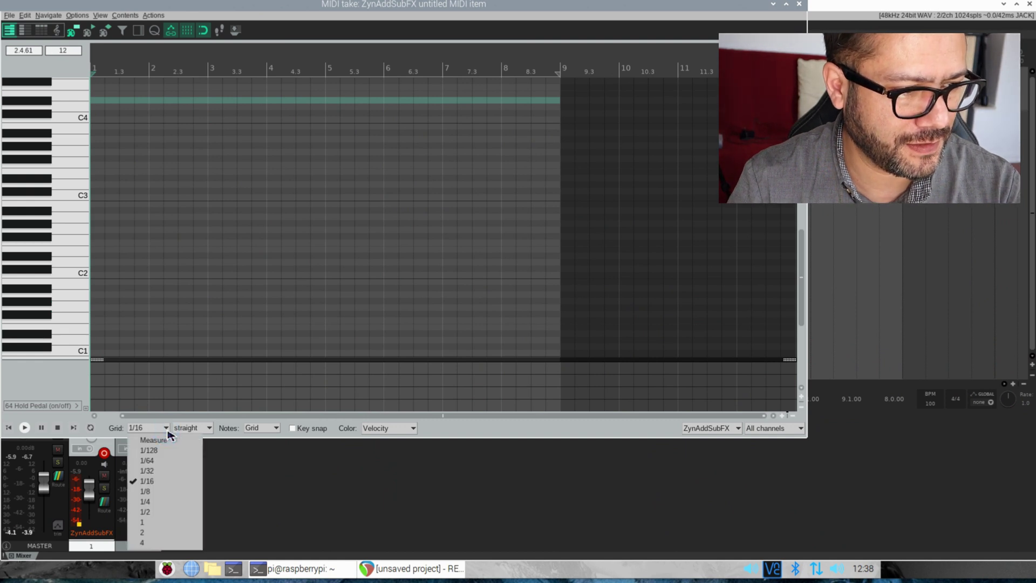
left_click(162, 492)
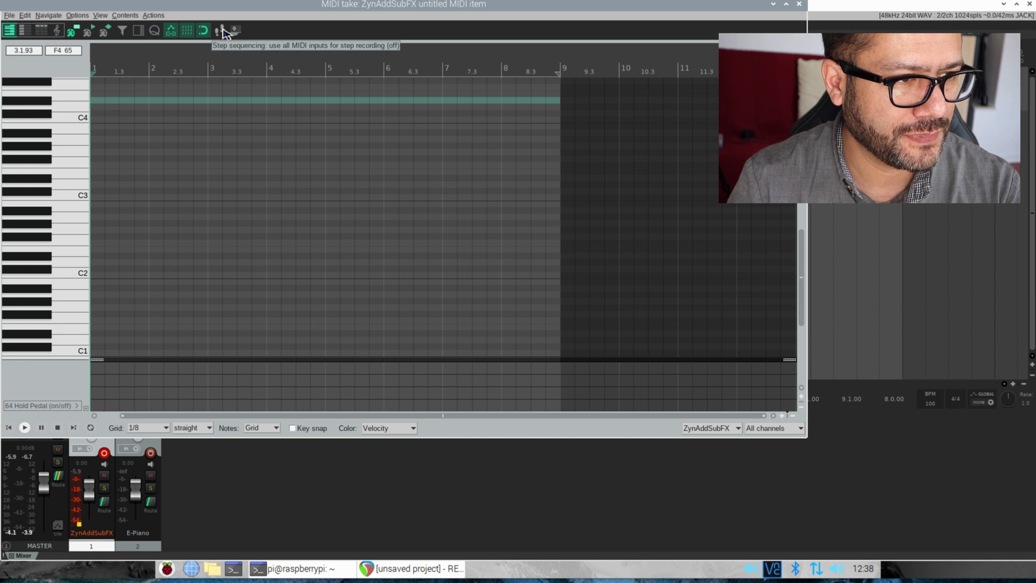
left_click(221, 31)
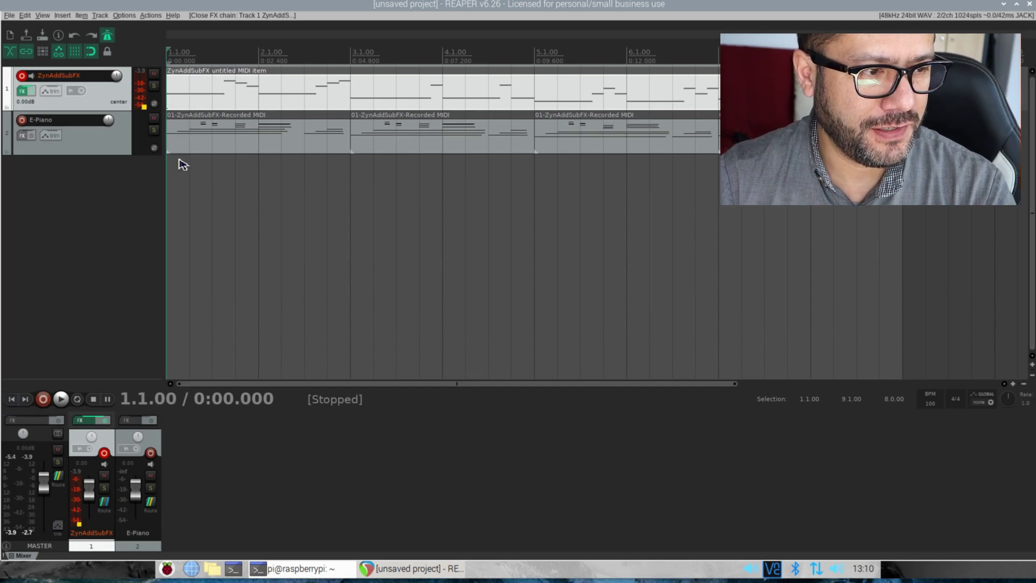
Drag the untitled MIDI item onto track 3, then load DRUMS KIT1 into ZynAddSubFX part 3
left_click_drag(249, 104, 241, 163)
left_click_drag(245, 184, 244, 184)
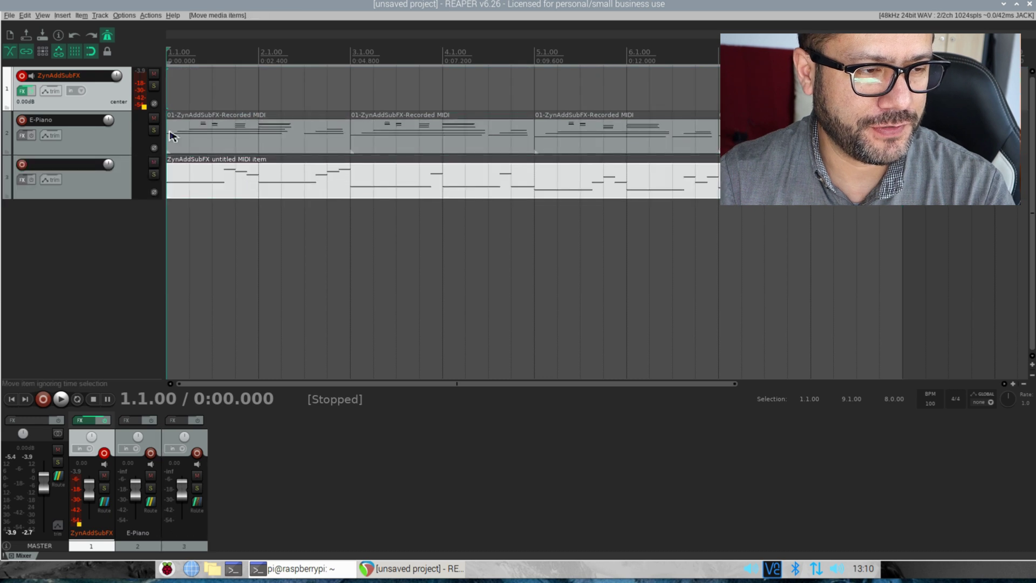
left_click(24, 91)
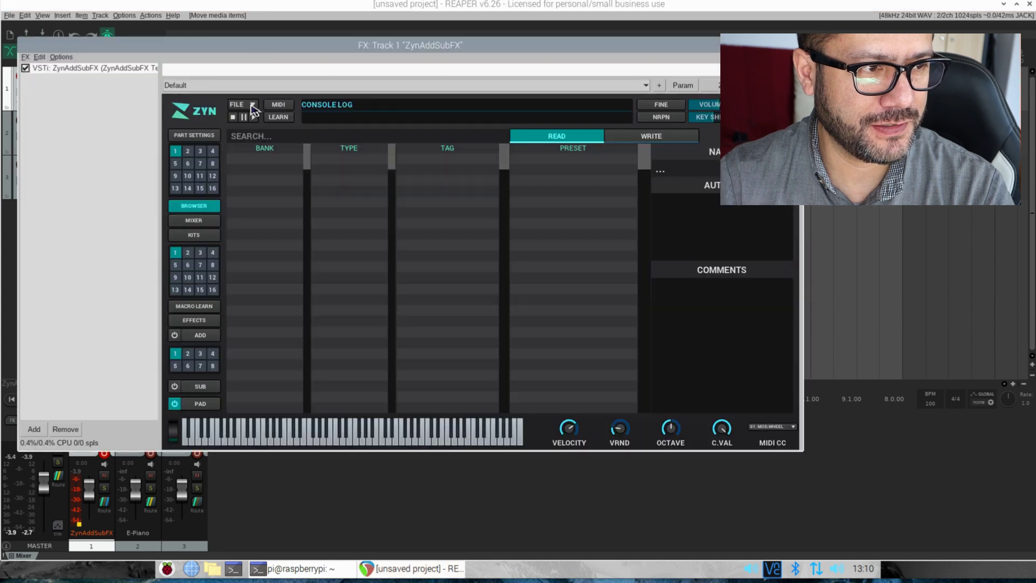
left_click(200, 153)
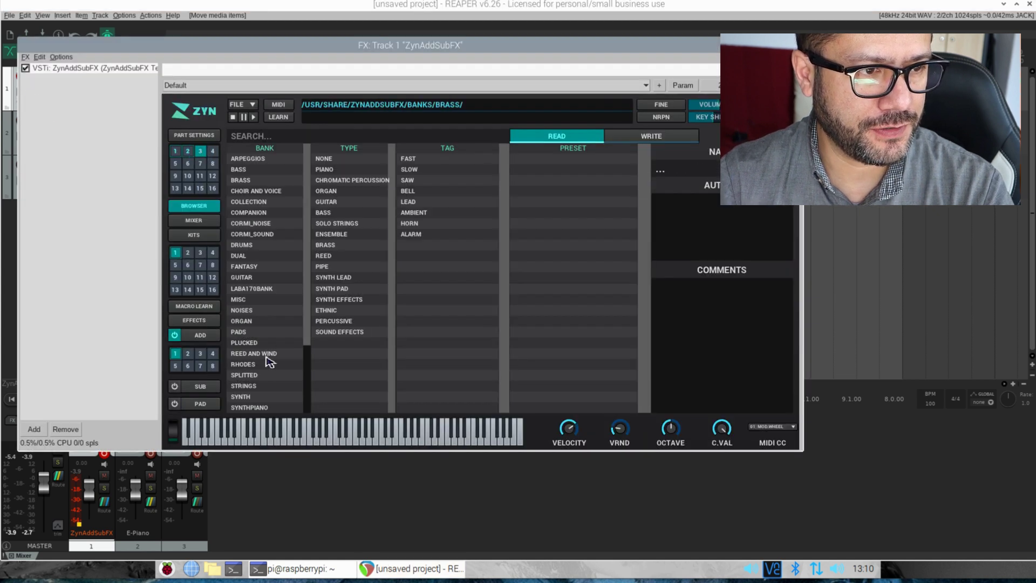
left_click(242, 245)
left_click(536, 164)
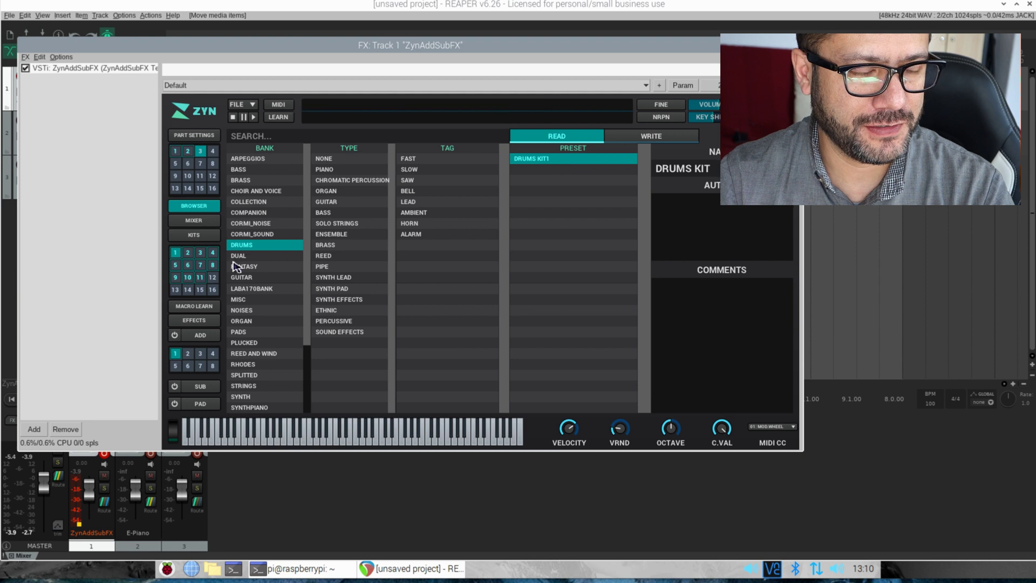
key("Escape")
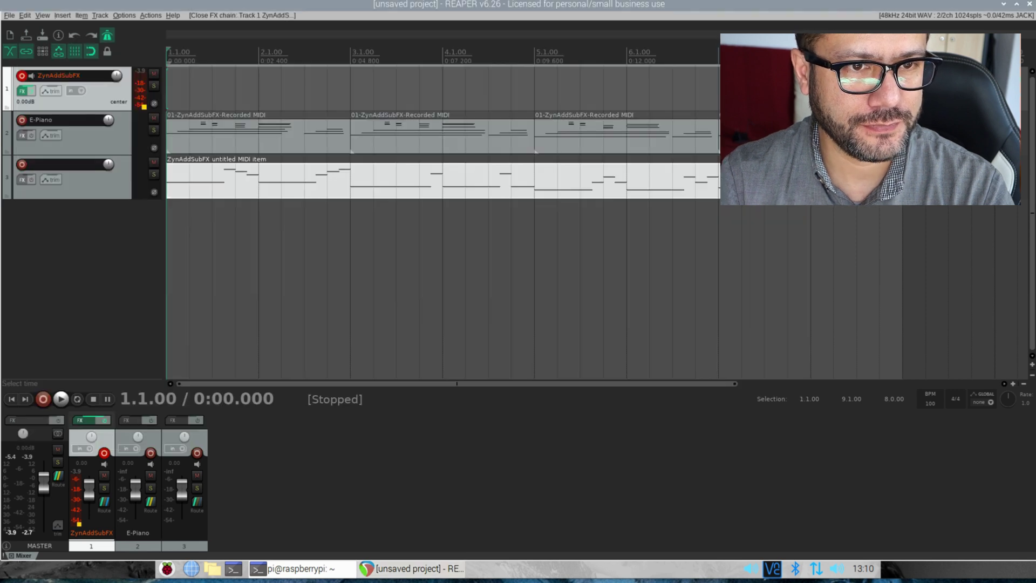
Add a send from track 3 to track 1's ZynAddSubFX, then close the routing window
left_click(106, 188)
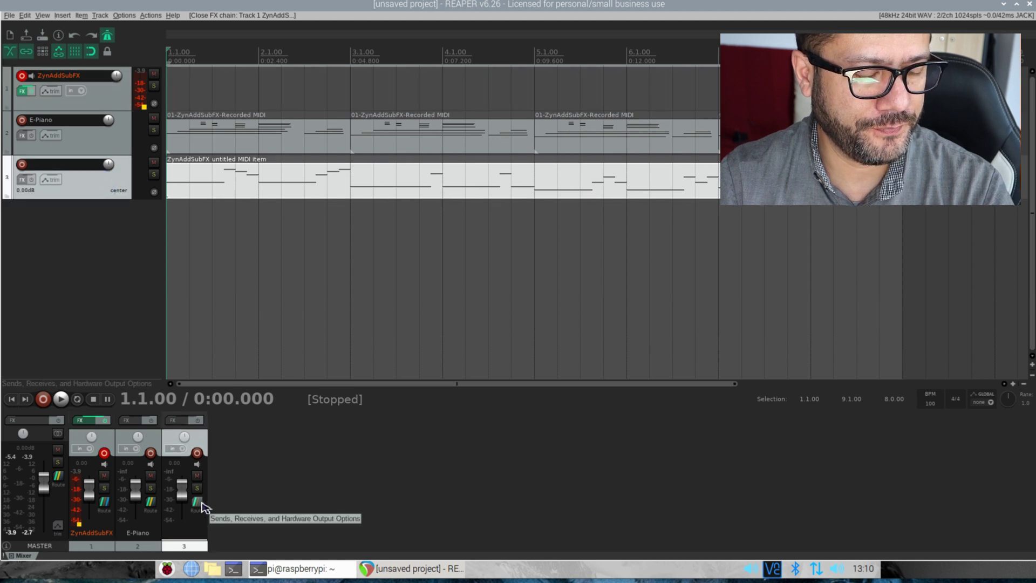
left_click(199, 504)
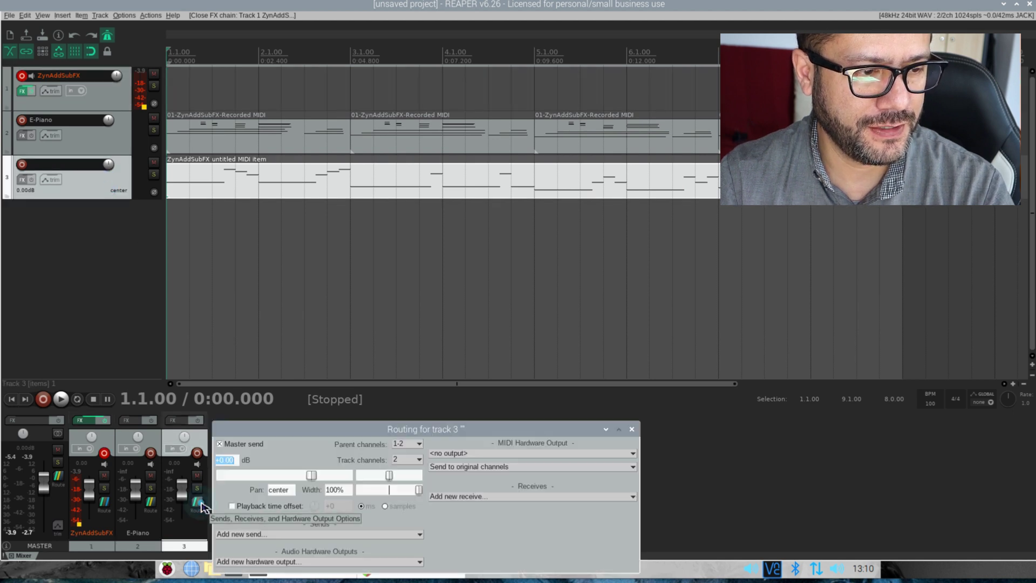
left_click(339, 535)
left_click(281, 545)
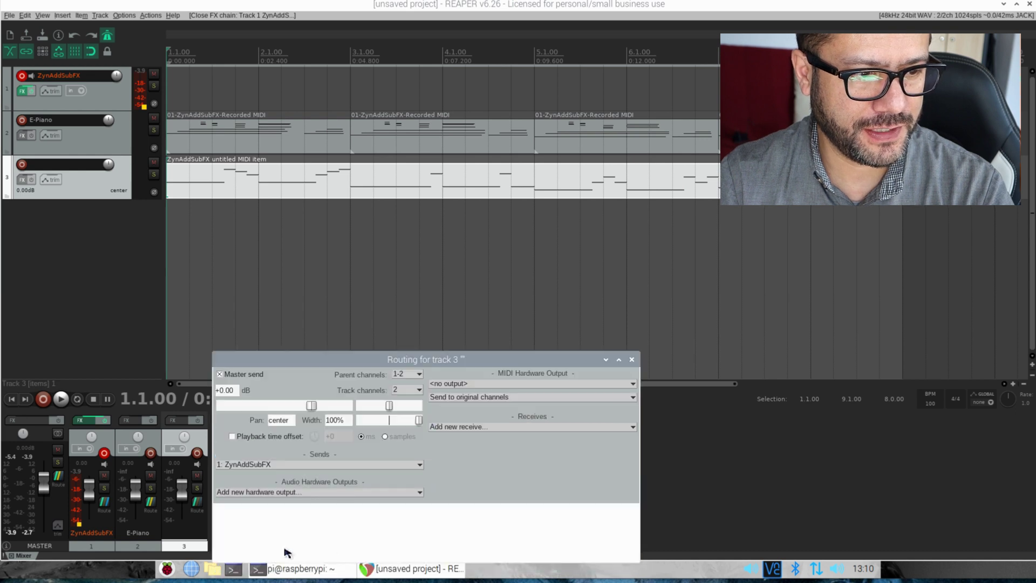
left_click(632, 360)
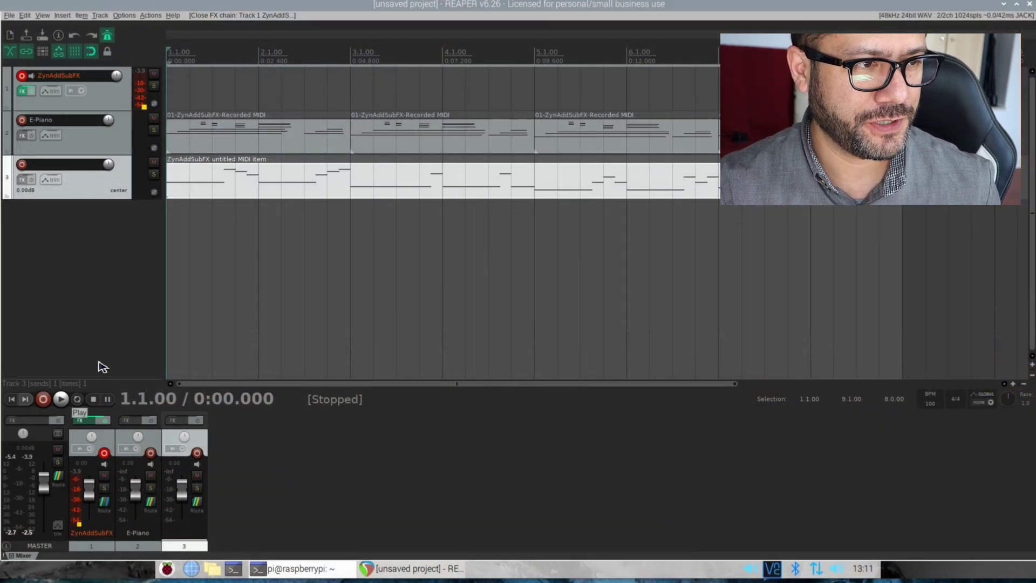
Record a MIDI take about nine measures long on track 1, then stop
left_click(81, 107)
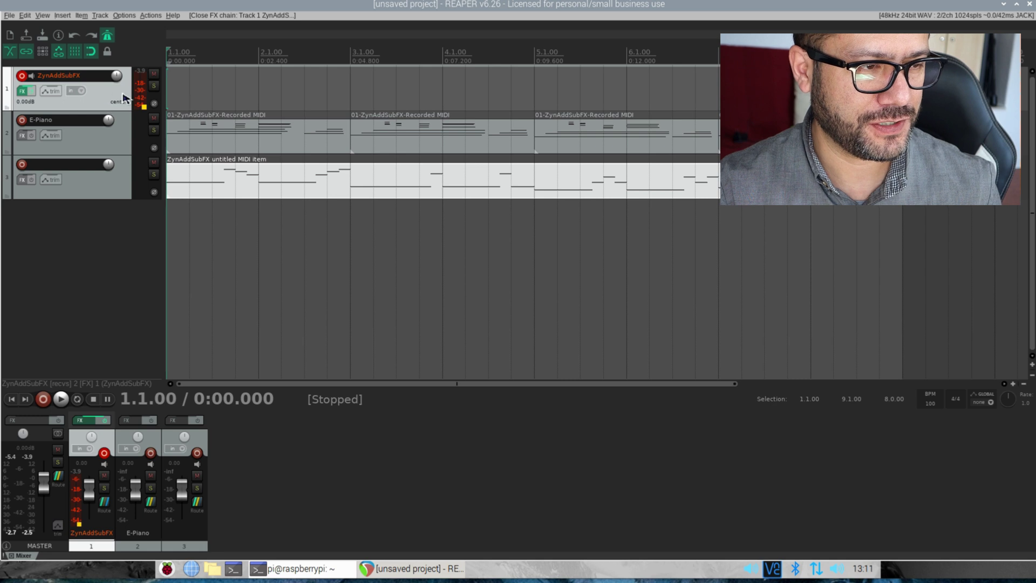
left_click(43, 399)
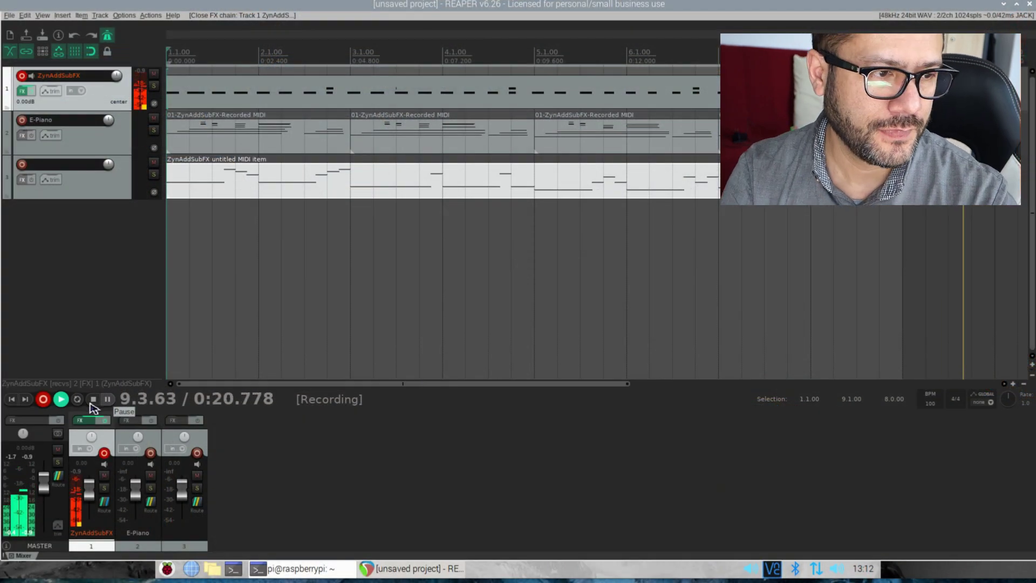
left_click(92, 402)
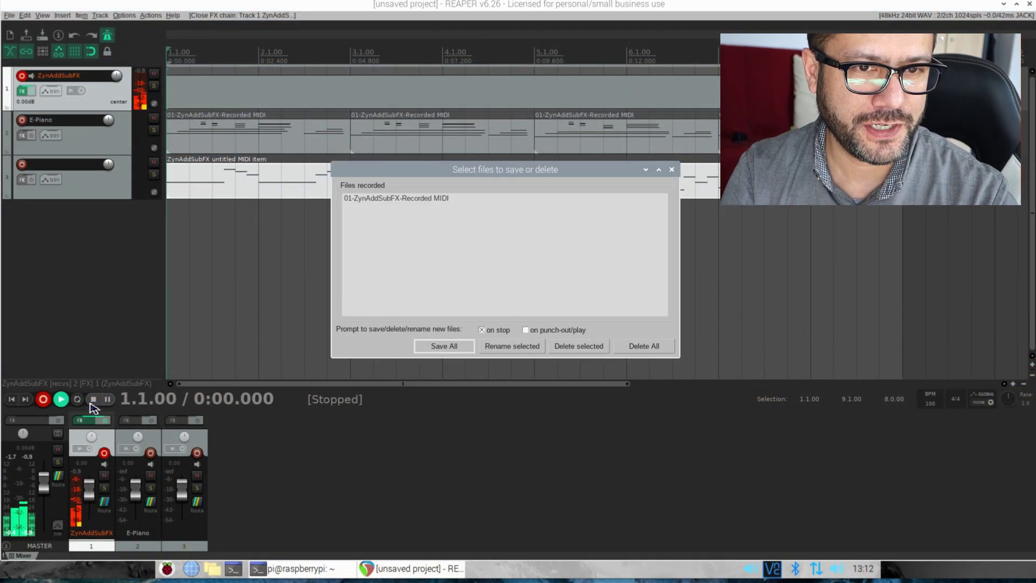
Save the recorded take and quantize all its notes to the 1/8 grid in the MIDI editor
left_click(437, 350)
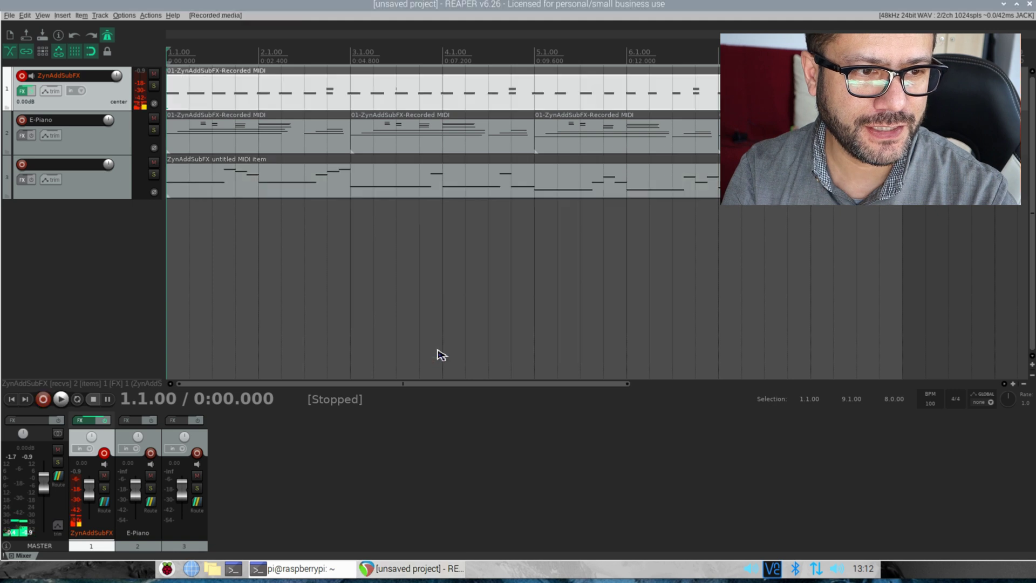
double_click(292, 98)
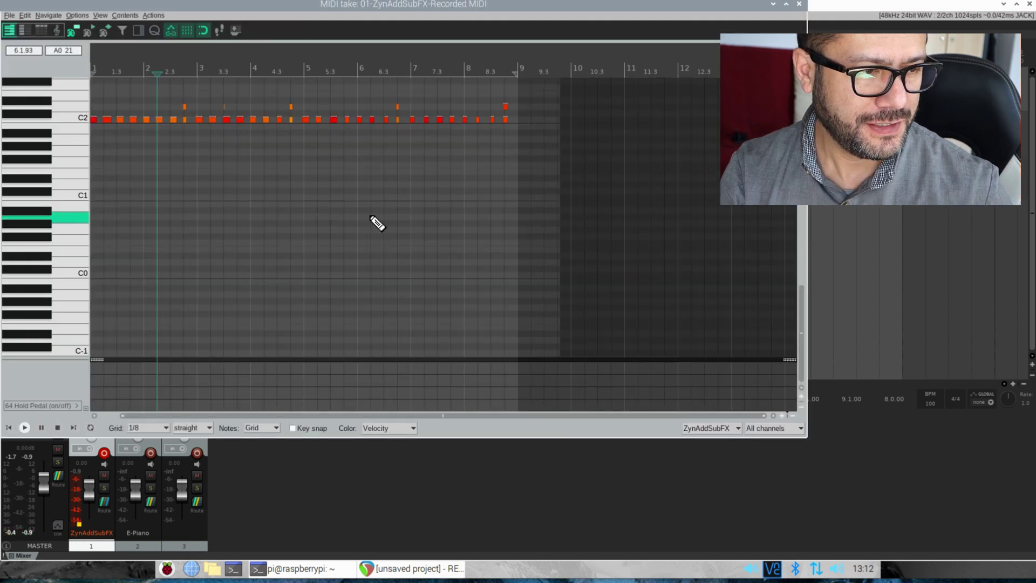
key("ctrl+a")
key("q")
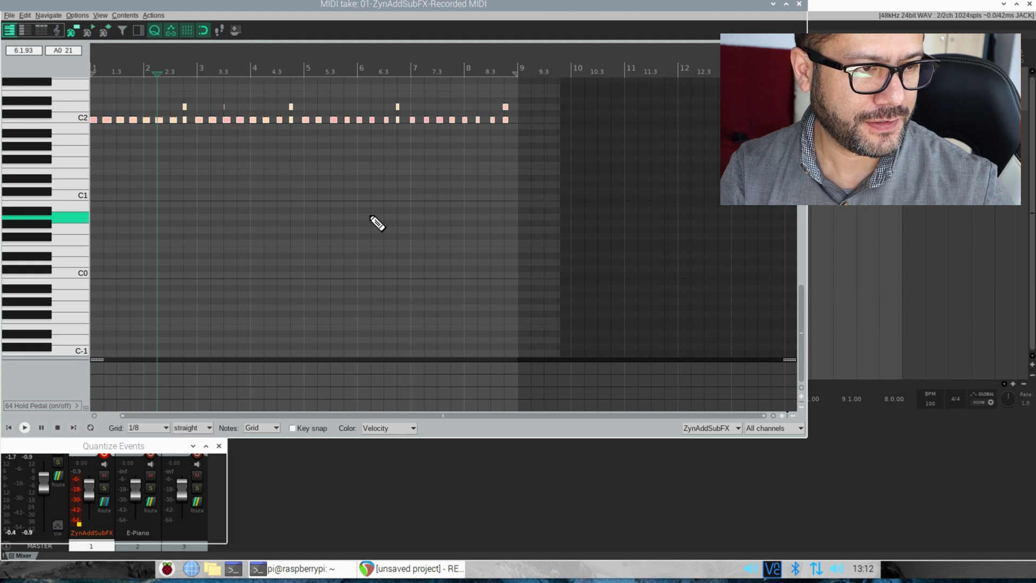
left_click(800, 5)
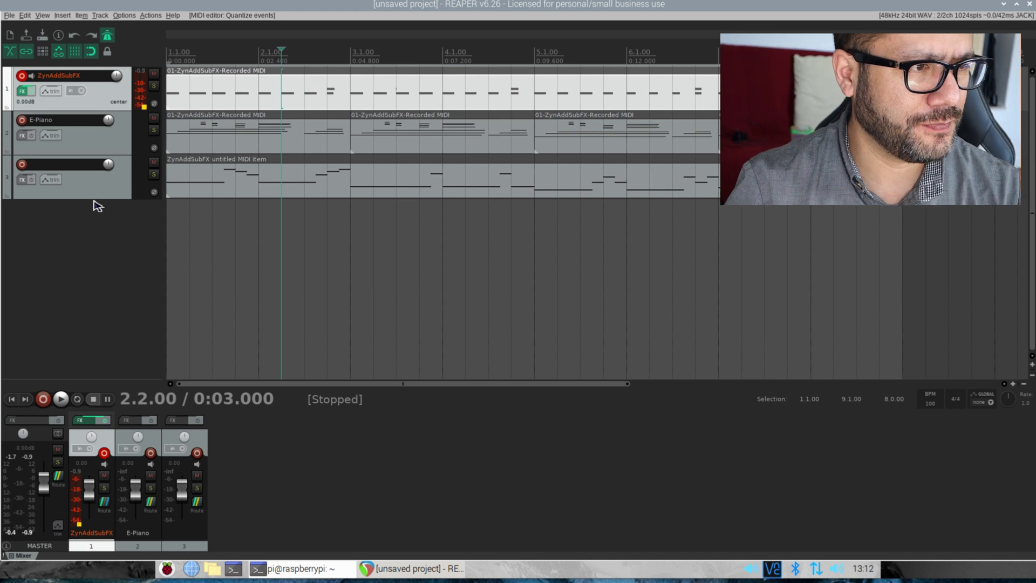
Insert the VSTi Noize Mak3r on a new track 2, filtering the plugin list for 'noi'
right_click(75, 224)
left_click(173, 247)
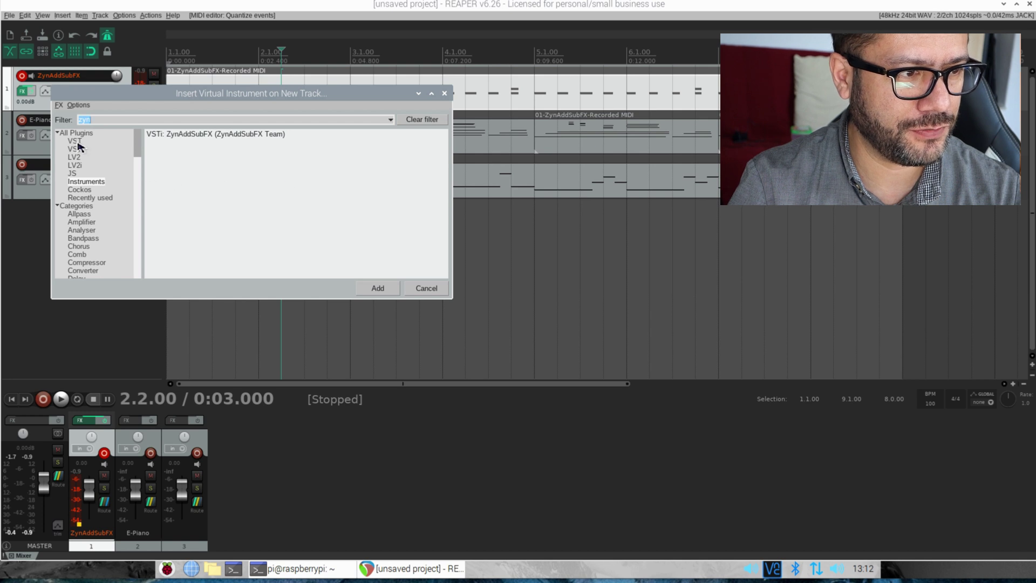
left_click(81, 134)
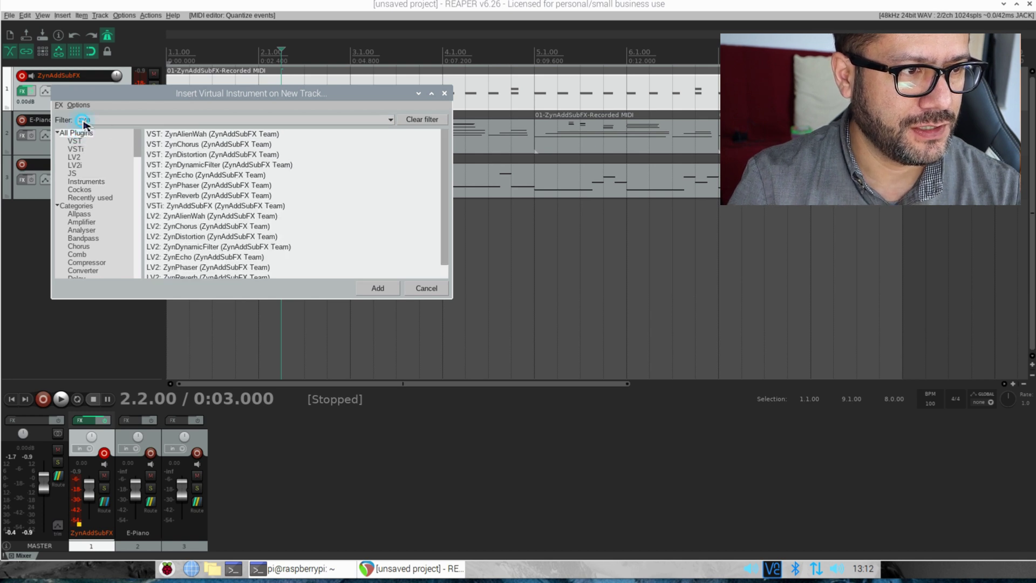
double_click(84, 121)
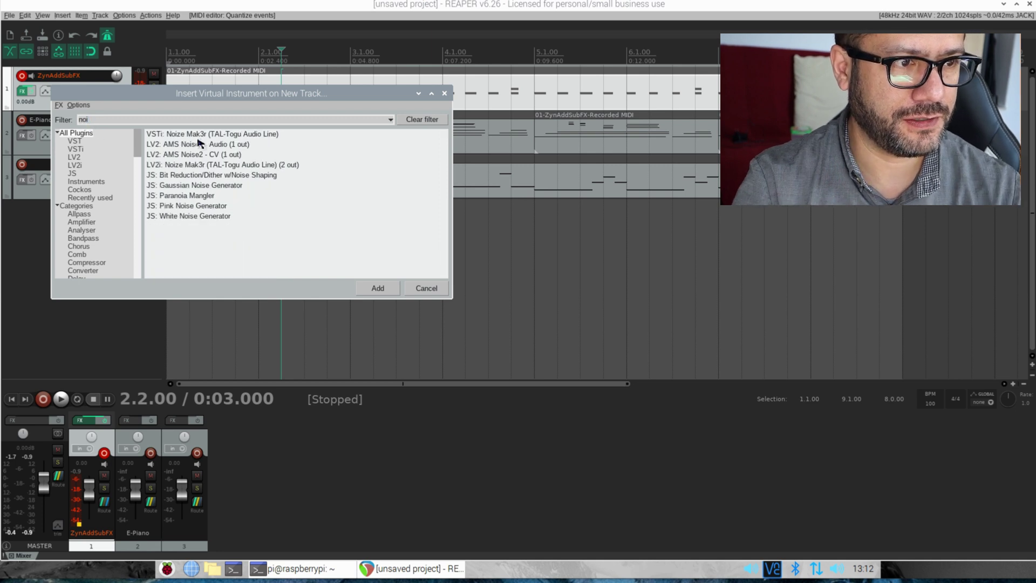
left_click(199, 136)
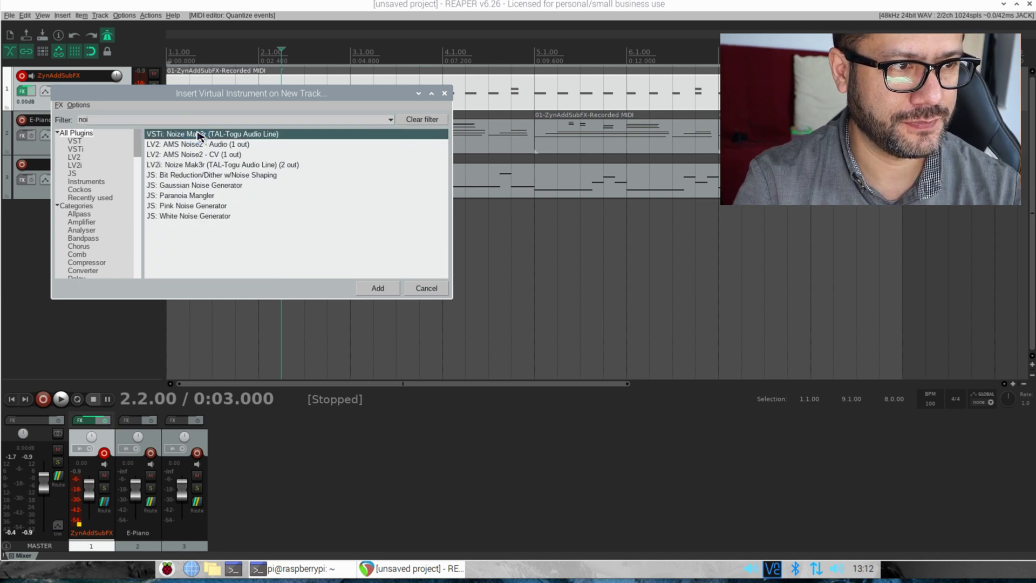
double_click(200, 134)
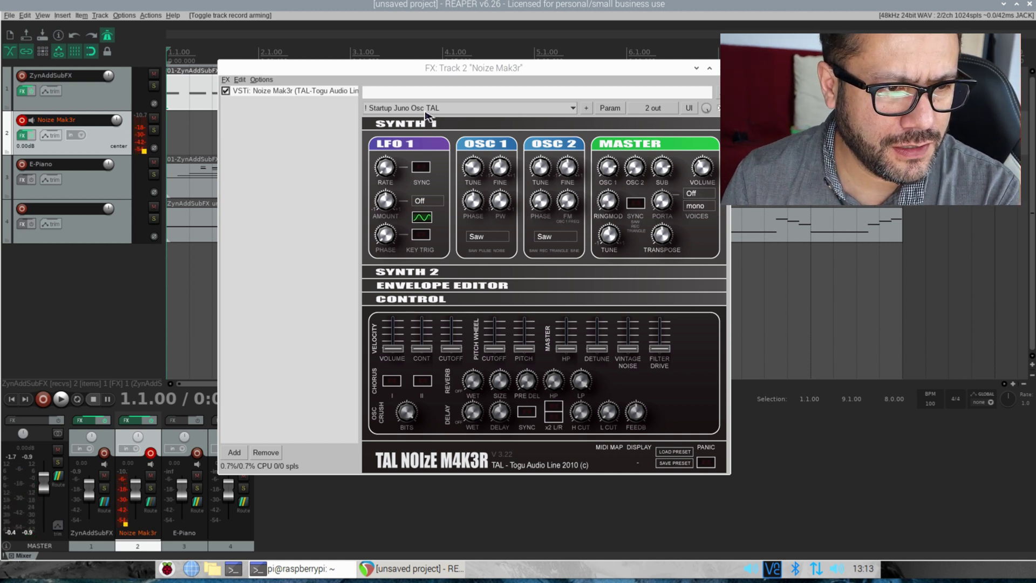
Load the LD 3D Game Boy TAL preset from Noize Mak3r's preset list
left_click(442, 114)
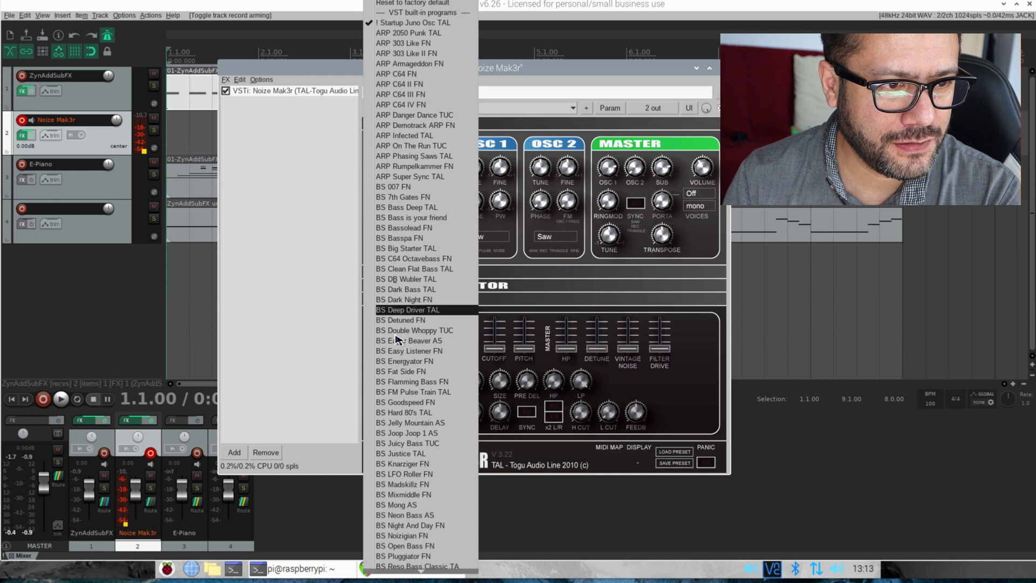
mouse_move(419, 573)
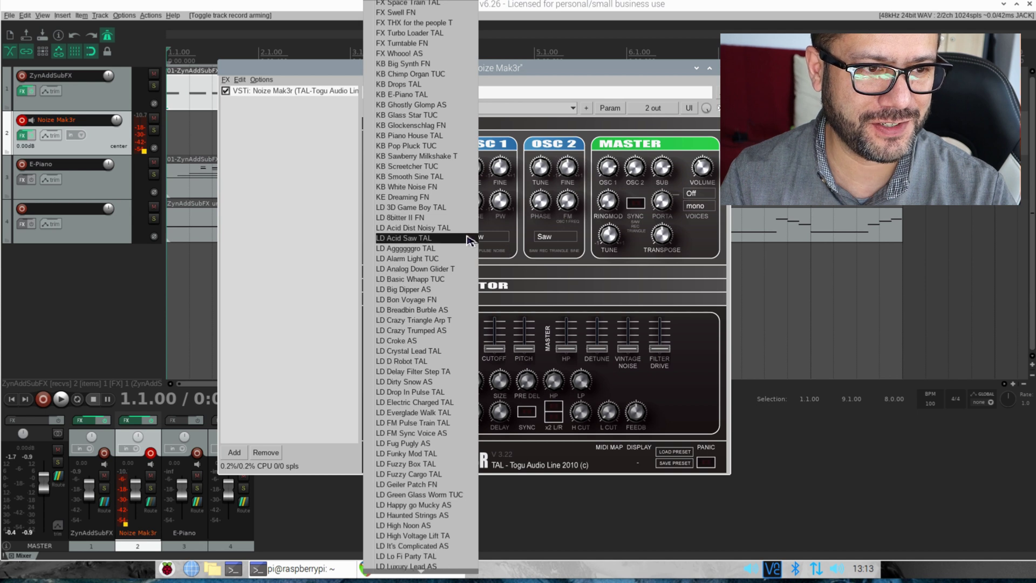
left_click(426, 208)
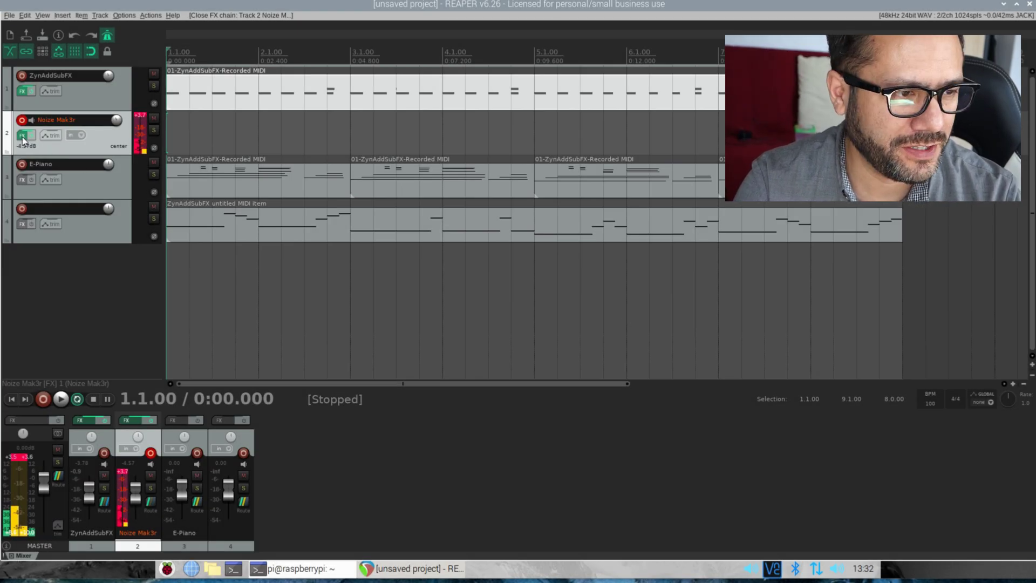
left_click(23, 136)
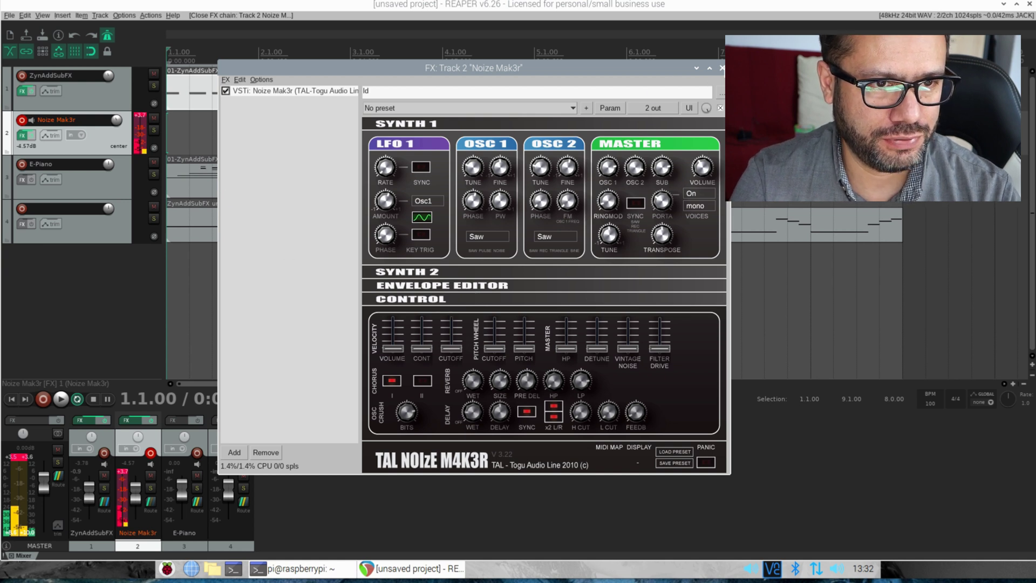
left_click(721, 67)
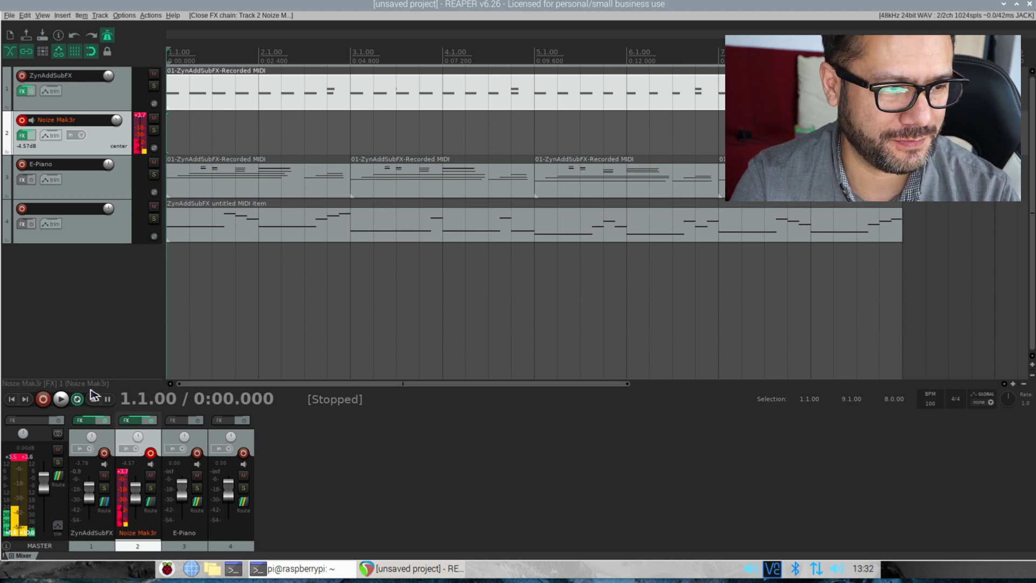
Start playback so the Noize Mak3r and ZynAddSubFX tracks sound together
left_click(61, 399)
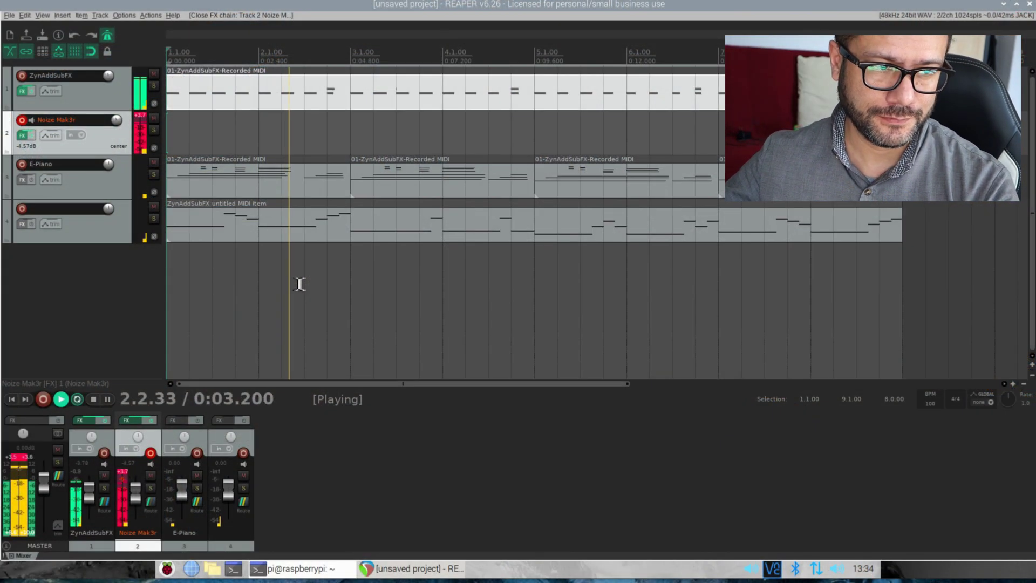
Stop playback, returning the position to 1.1.00
left_click(93, 399)
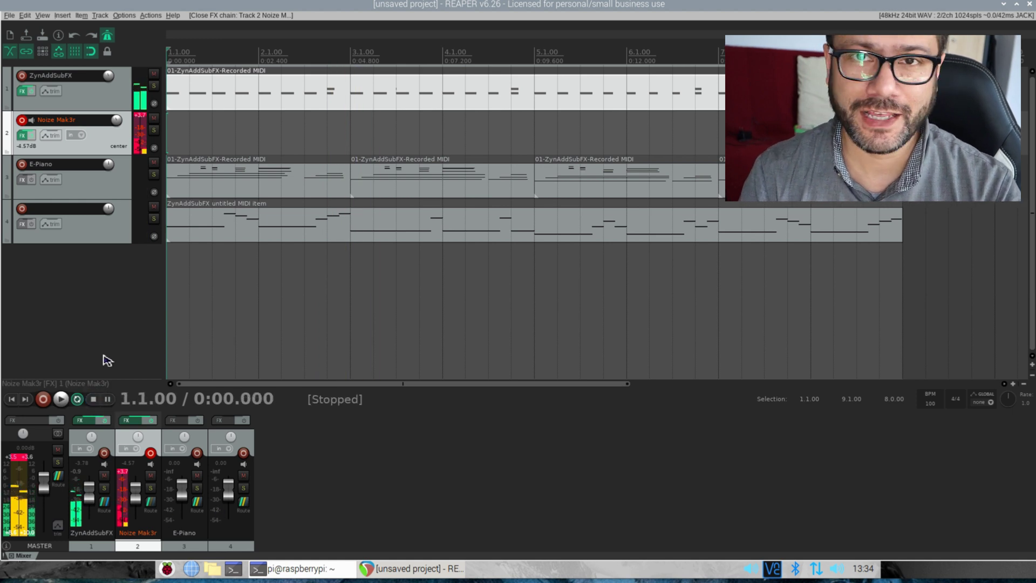